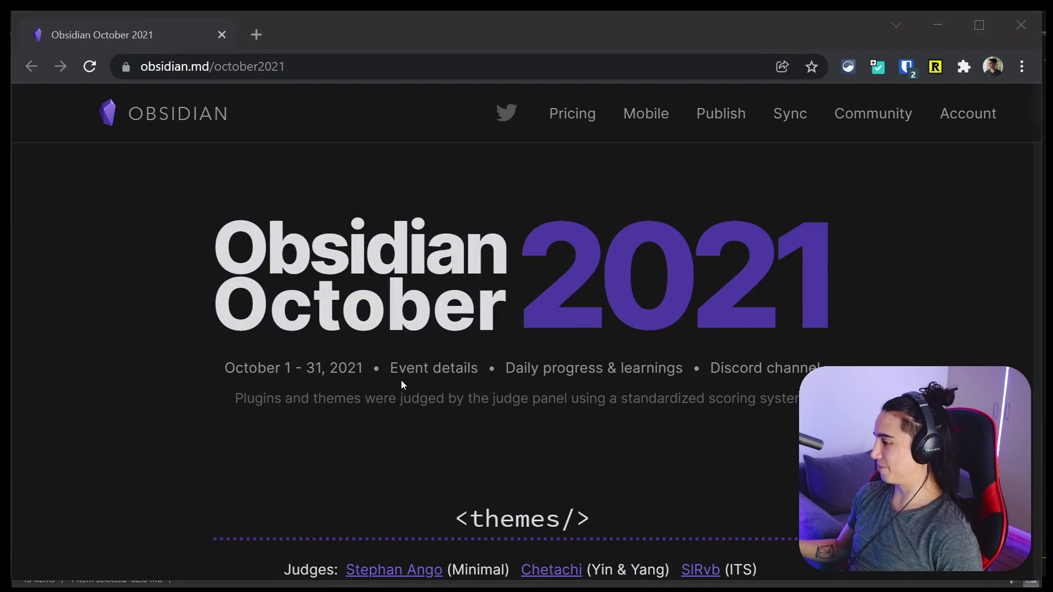
# Scroll the October 2021 contest page down toward the themes section
pyautogui.scroll(-4, 489, 255)
# Scroll to the themes heading and read the Primary winner's preview and judge-panel review
pyautogui.doubleClick(509, 271)
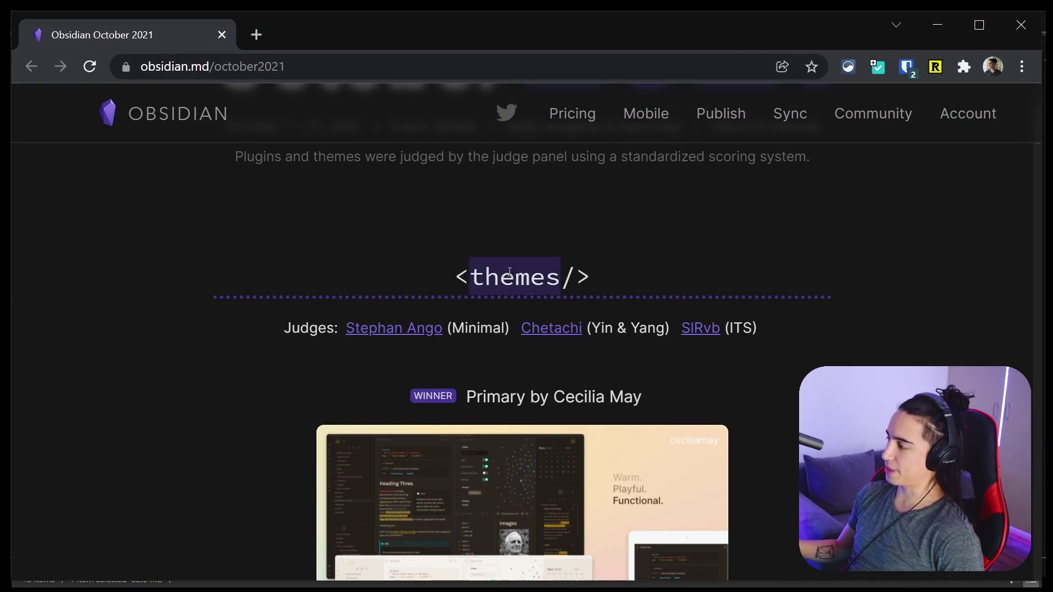
pyautogui.scroll(-2, 541, 283)
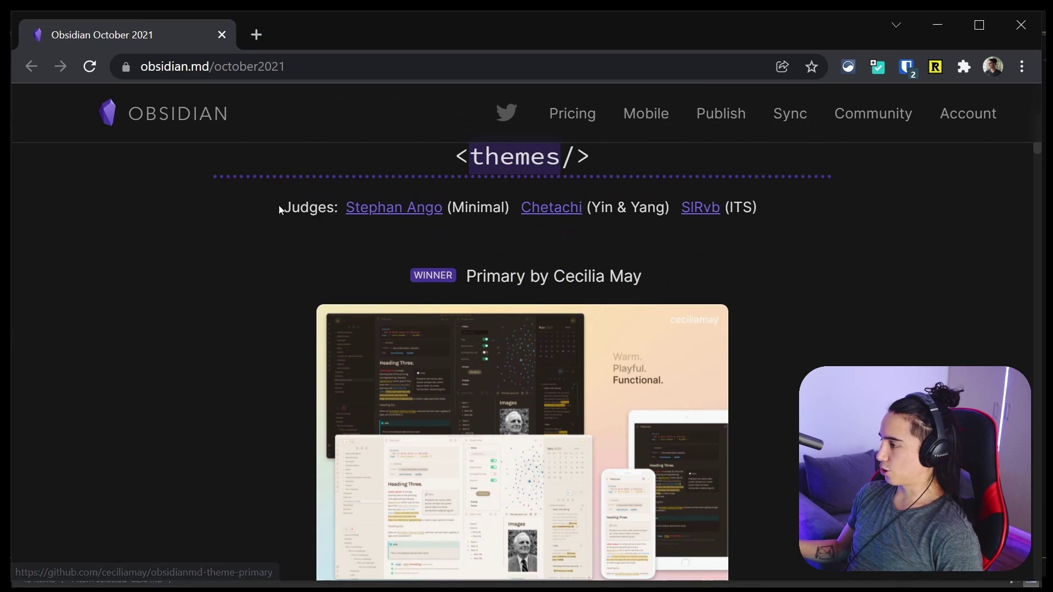
pyautogui.click(312, 209)
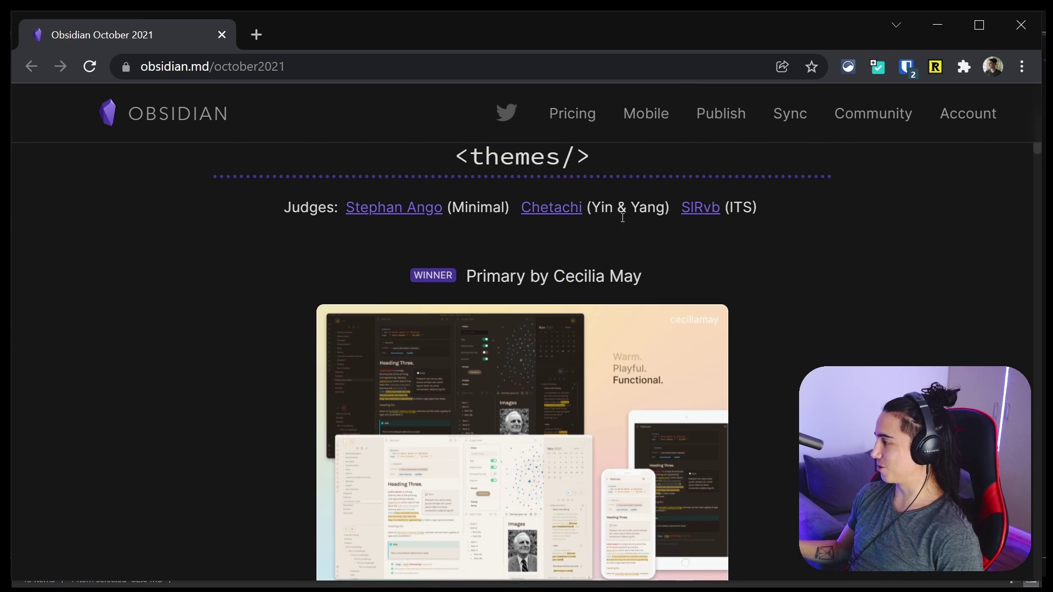
pyautogui.scroll(-2, 605, 253)
pyautogui.scroll(2, 514, 180)
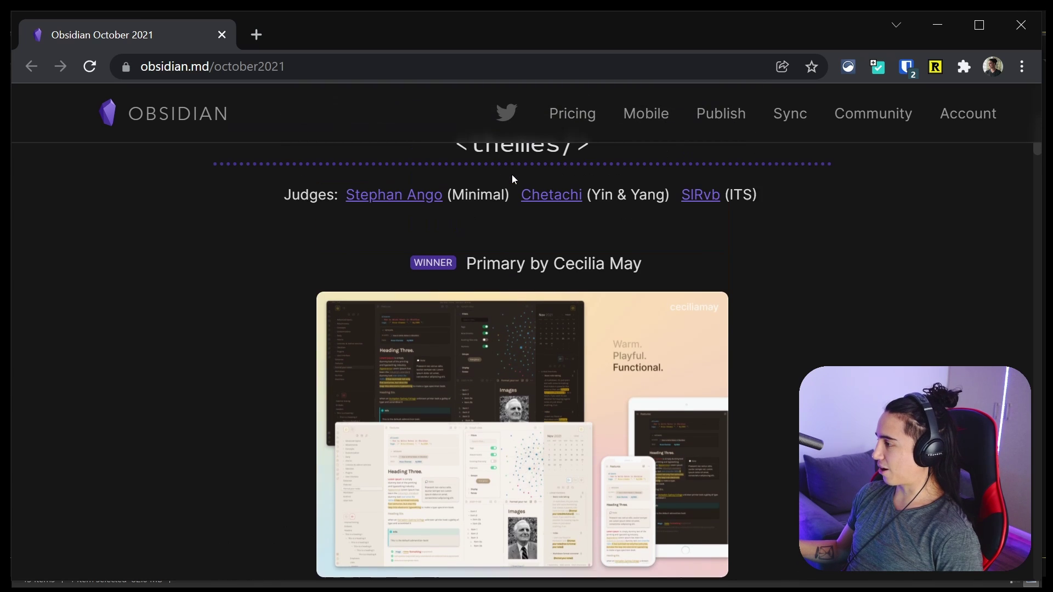
pyautogui.doubleClick(513, 159)
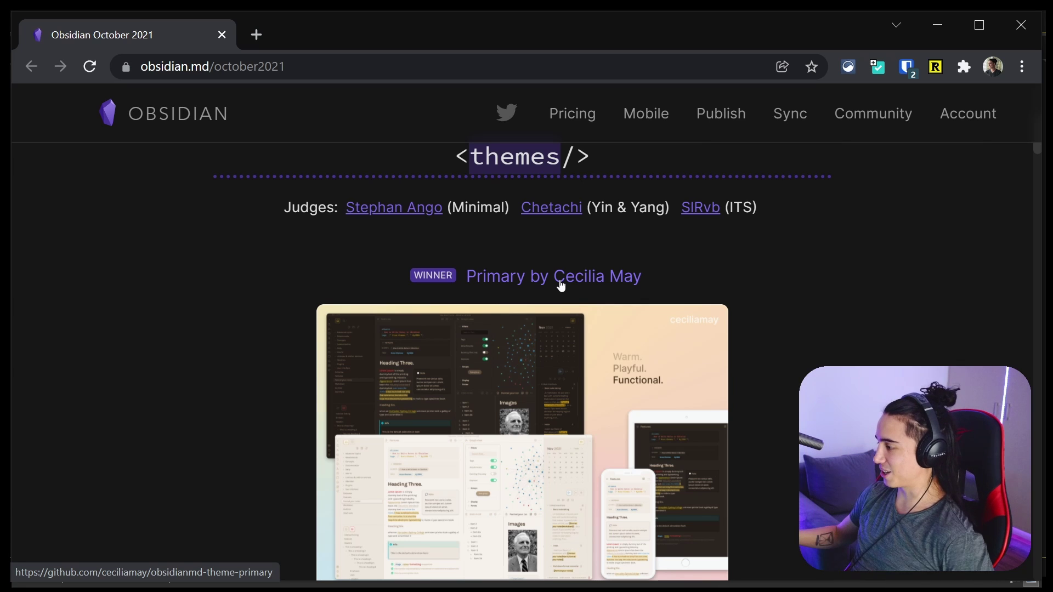
pyautogui.scroll(-2, 560, 286)
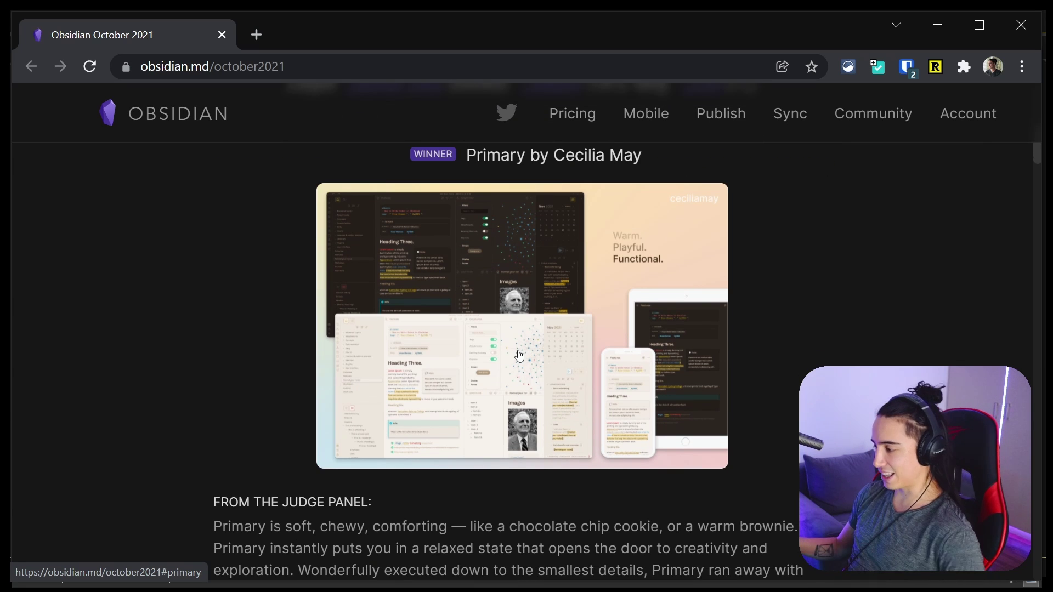
# Switch to the Obsidian demo vault and bring up the themes browser from Appearance settings
pyautogui.hotkey('alt', 'Tab')
pyautogui.hotkey('ctrl', ',')
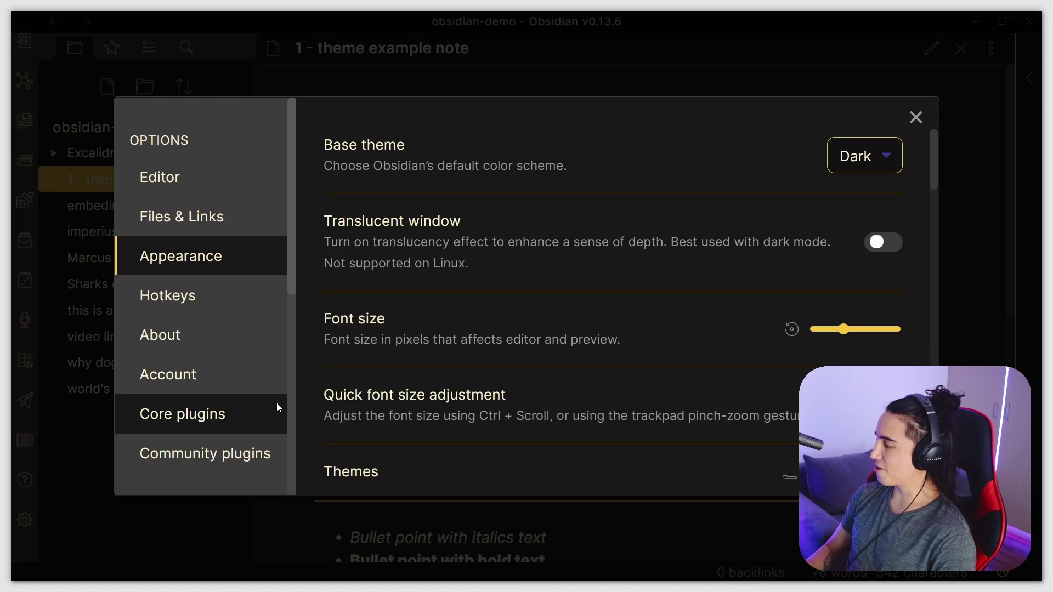
pyautogui.scroll(-5, 778, 350)
pyautogui.scroll(4, 839, 196)
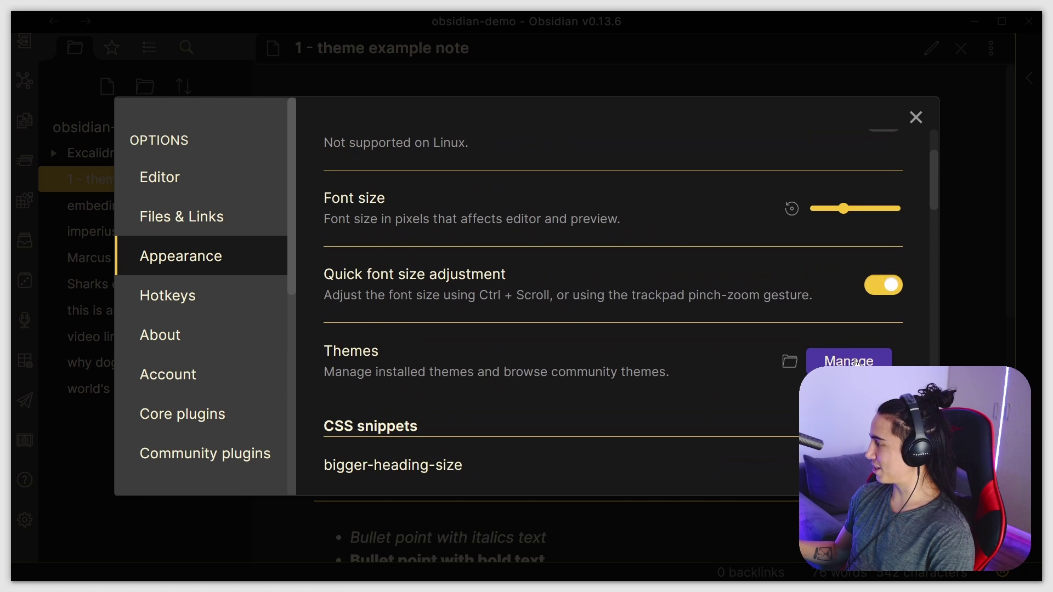
pyautogui.click(849, 426)
pyautogui.scroll(-5, 450, 343)
pyautogui.scroll(-15, 449, 344)
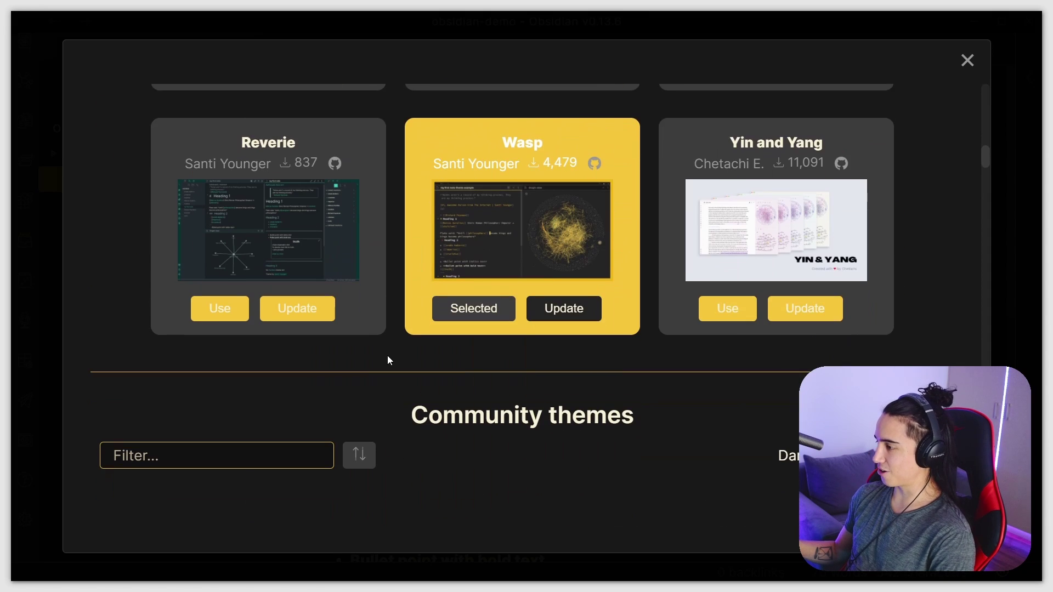
# Filter themes for 'primar' and apply the Primary theme to the vault
pyautogui.write('primar')
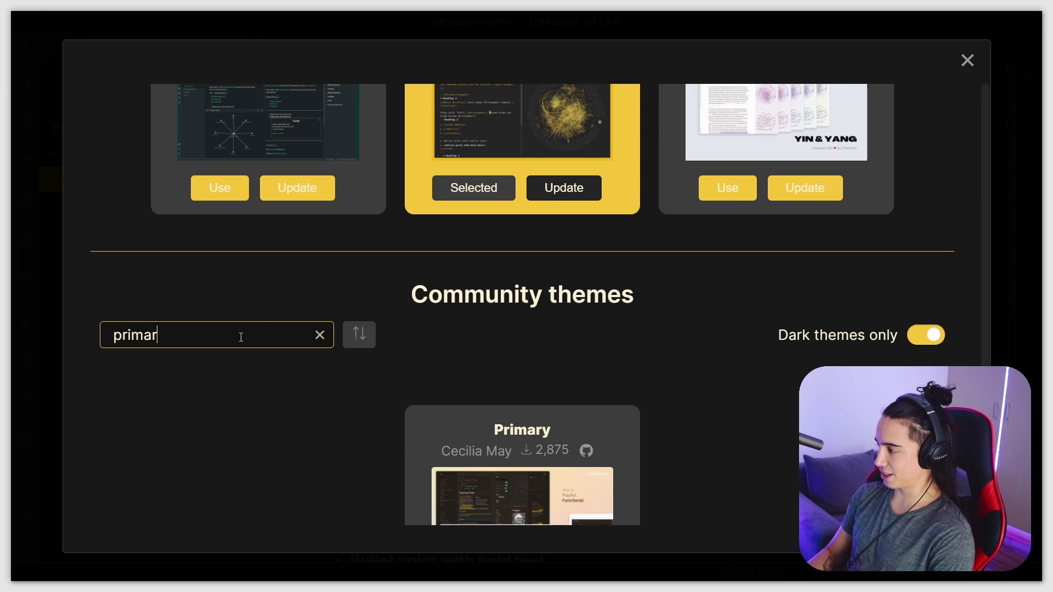
pyautogui.scroll(-1, 547, 237)
pyautogui.scroll(-1, 545, 237)
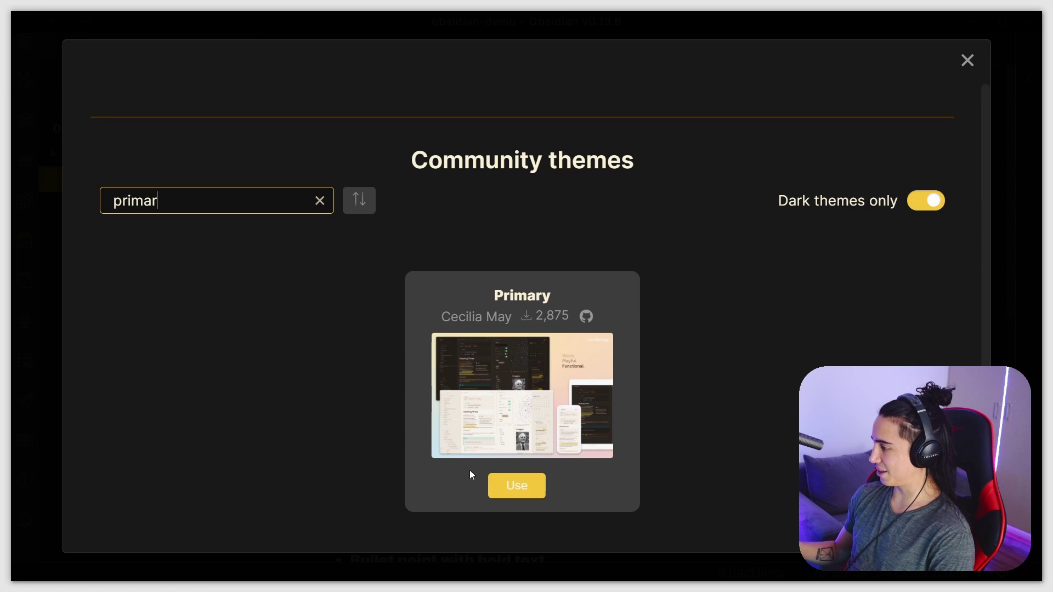
pyautogui.click(529, 496)
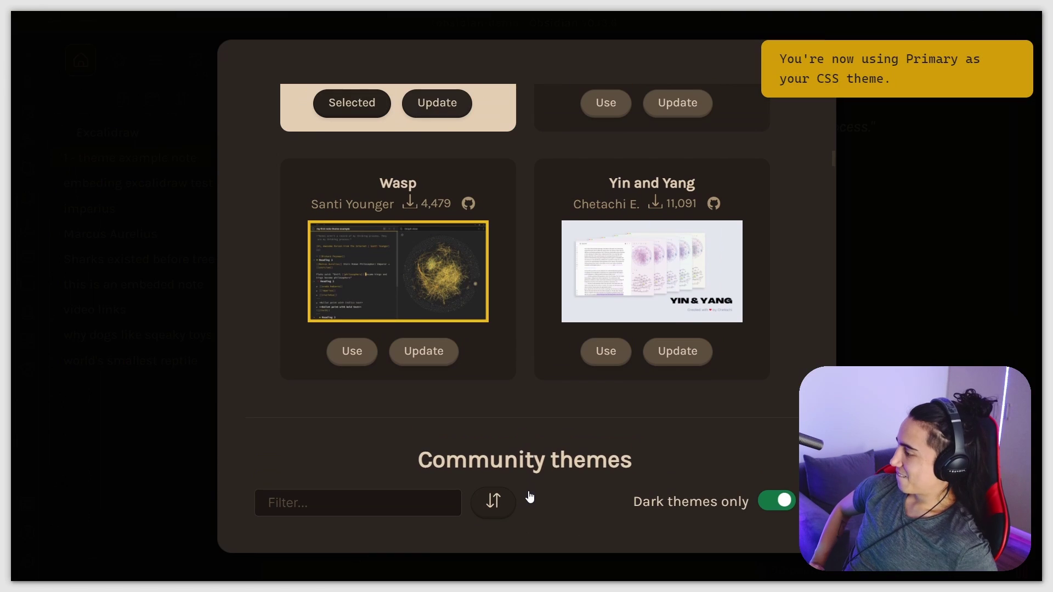
pyautogui.press('Escape')
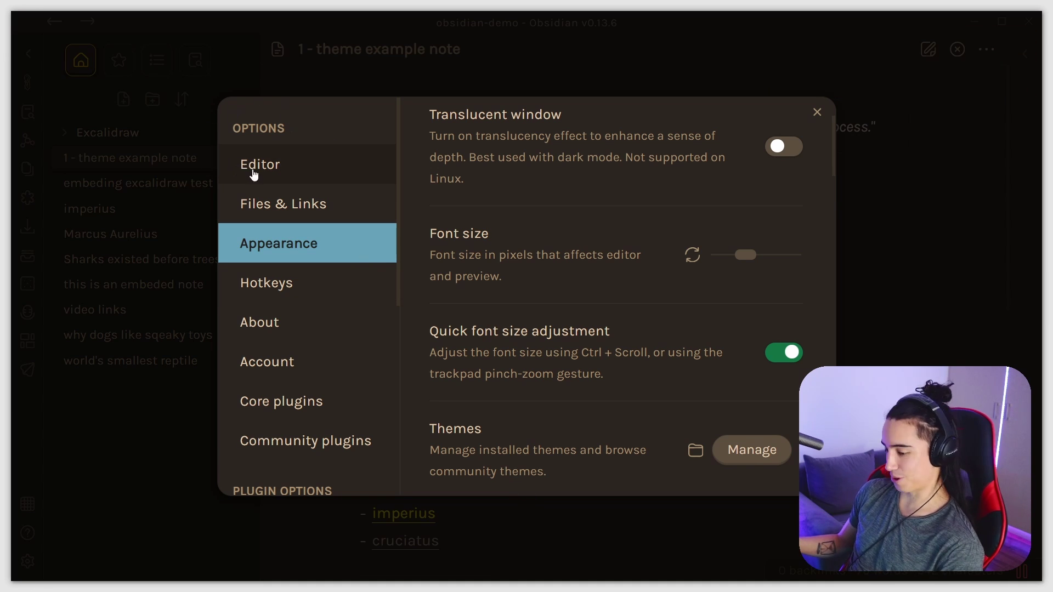
# Preview the Hotkeys, Files & links and About settings pages in Primary styling
pyautogui.scroll(2, 828, 225)
pyautogui.scroll(-4, 764, 400)
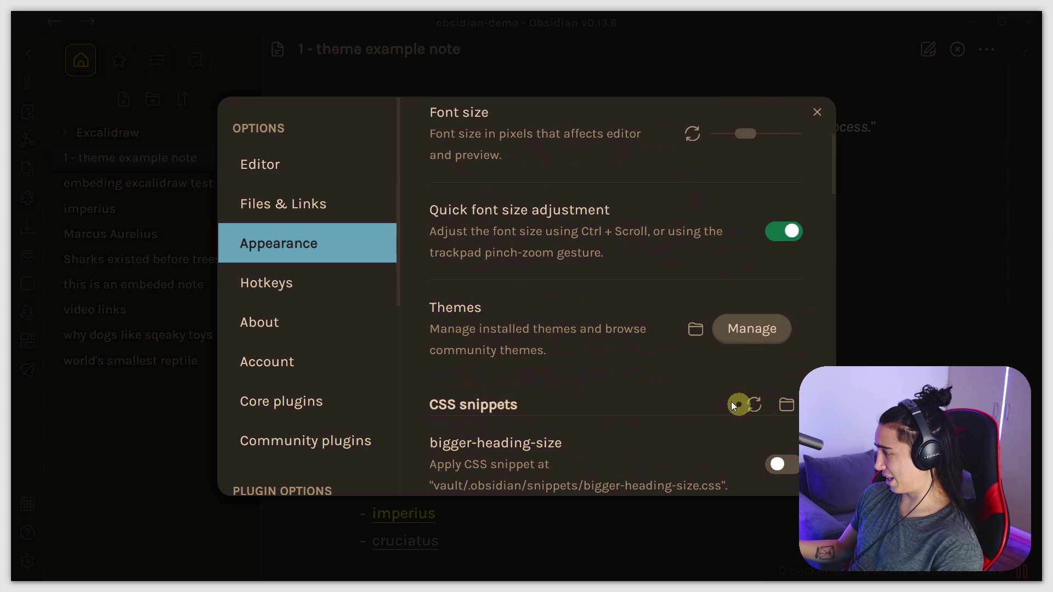
pyautogui.scroll(-5, 770, 276)
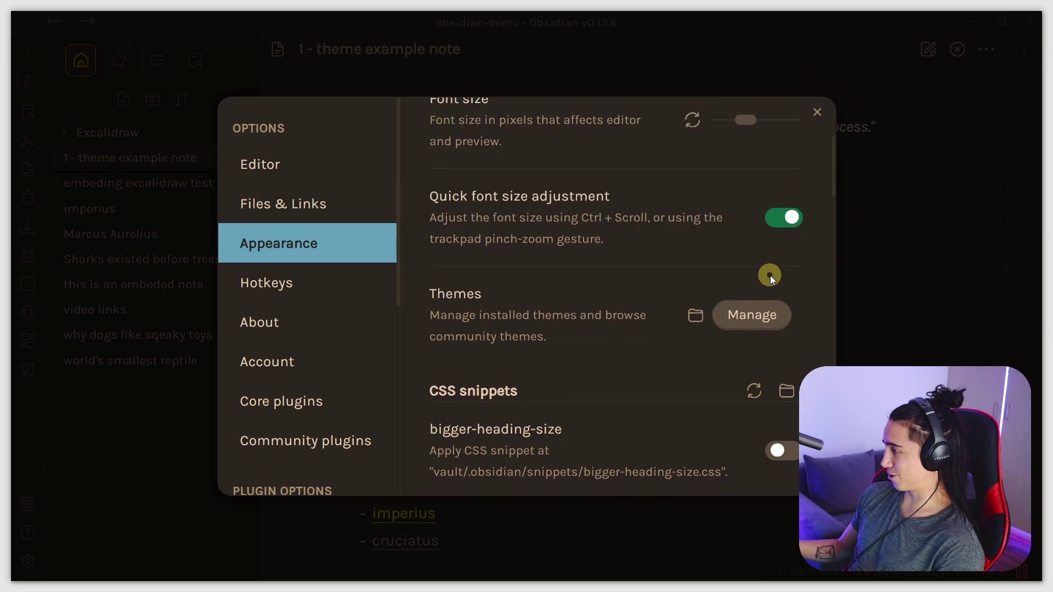
pyautogui.scroll(-5, 765, 318)
pyautogui.scroll(10, 765, 324)
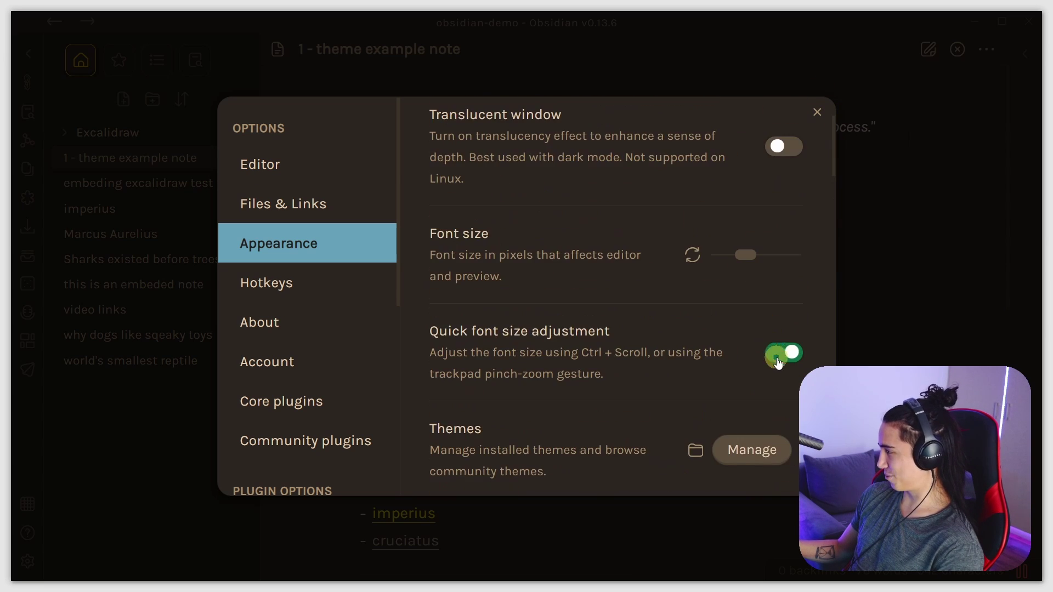
pyautogui.scroll(3, 718, 334)
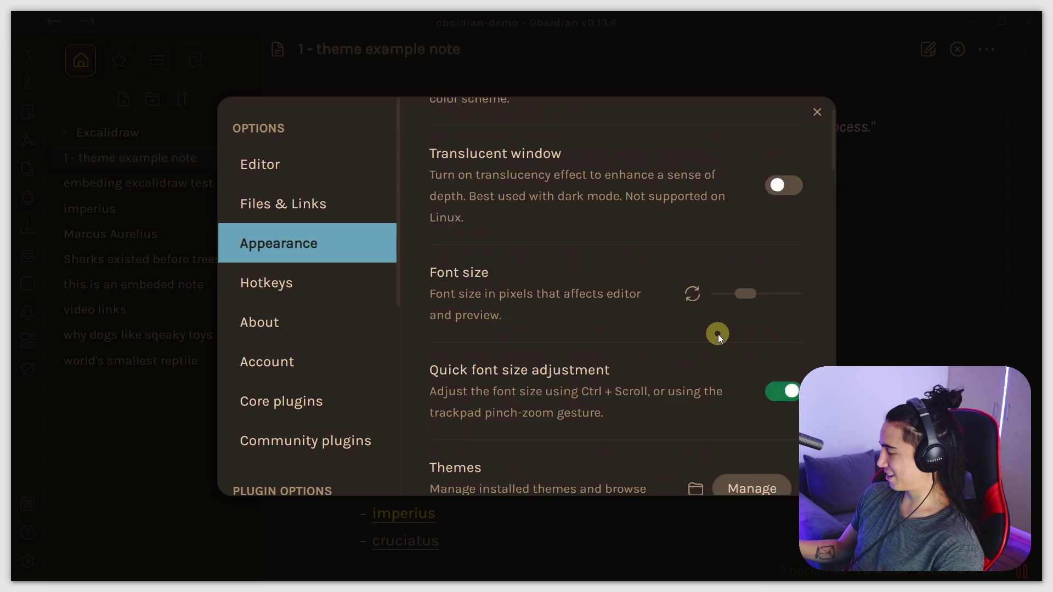
pyautogui.click(326, 276)
pyautogui.click(310, 205)
pyautogui.click(294, 284)
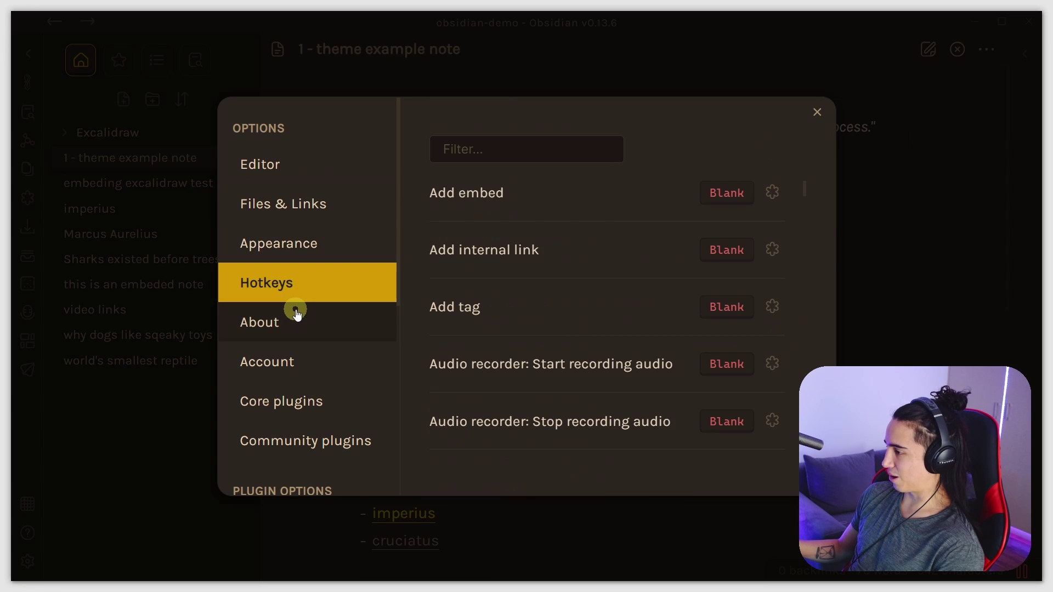
pyautogui.click(294, 315)
# Preview the Appearance, Editor and Files & links pages, then close settings to the note
pyautogui.click(291, 247)
pyautogui.click(292, 202)
pyautogui.click(293, 175)
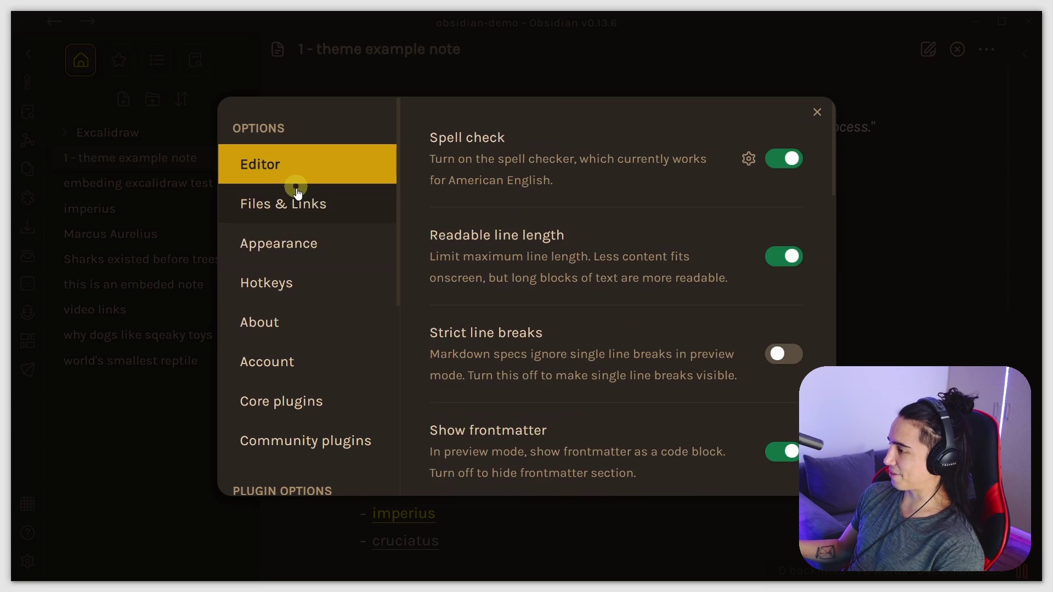
pyautogui.click(299, 210)
pyautogui.click(304, 238)
pyautogui.click(306, 204)
pyautogui.click(298, 165)
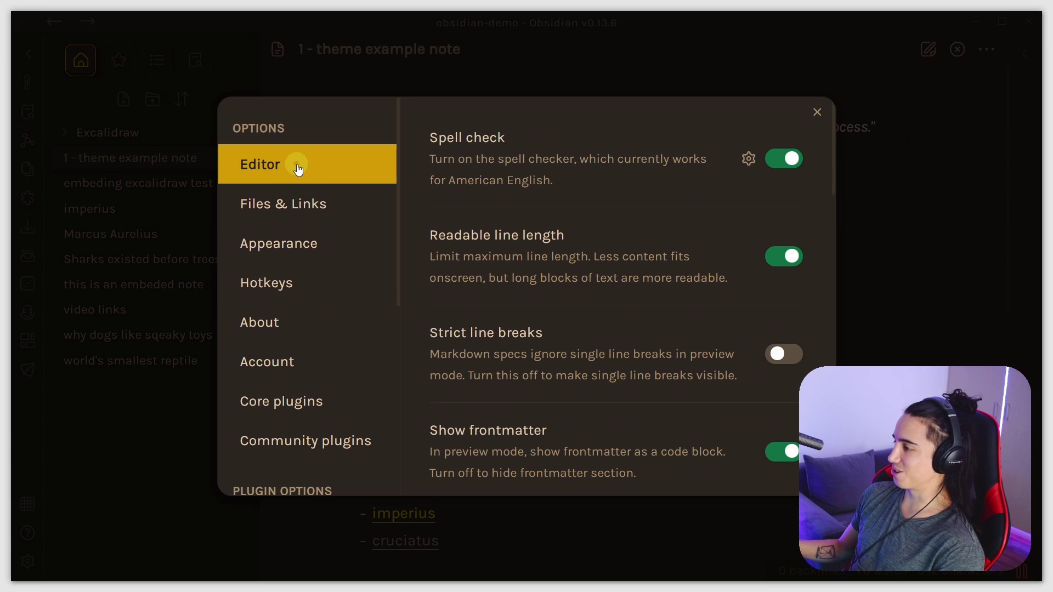
pyautogui.click(357, 208)
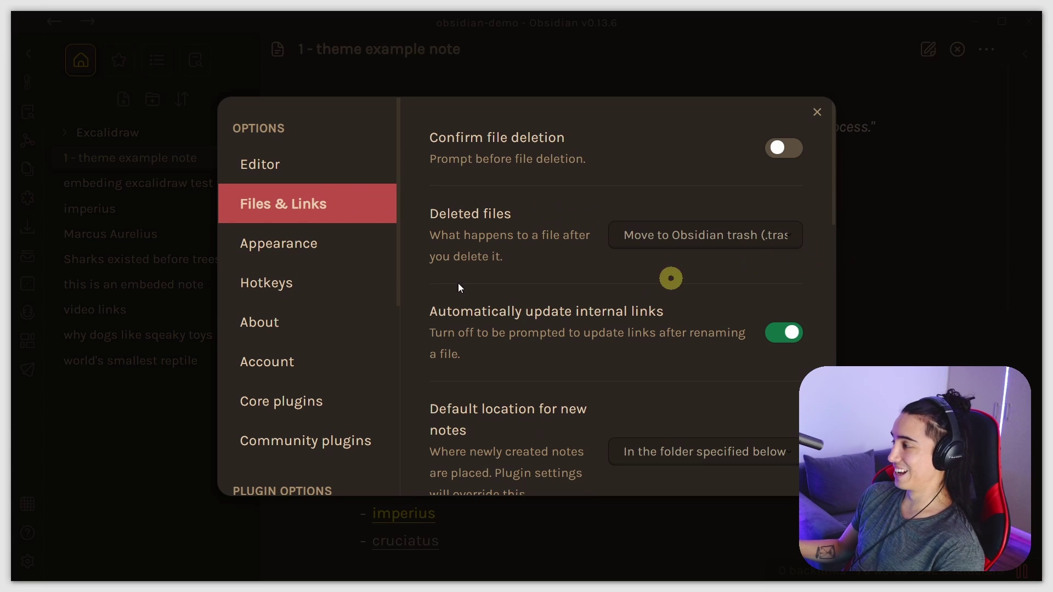
pyautogui.click(922, 213)
# Show the theme example note's local graph in the right sidebar
pyautogui.scroll(-3, 315, 333)
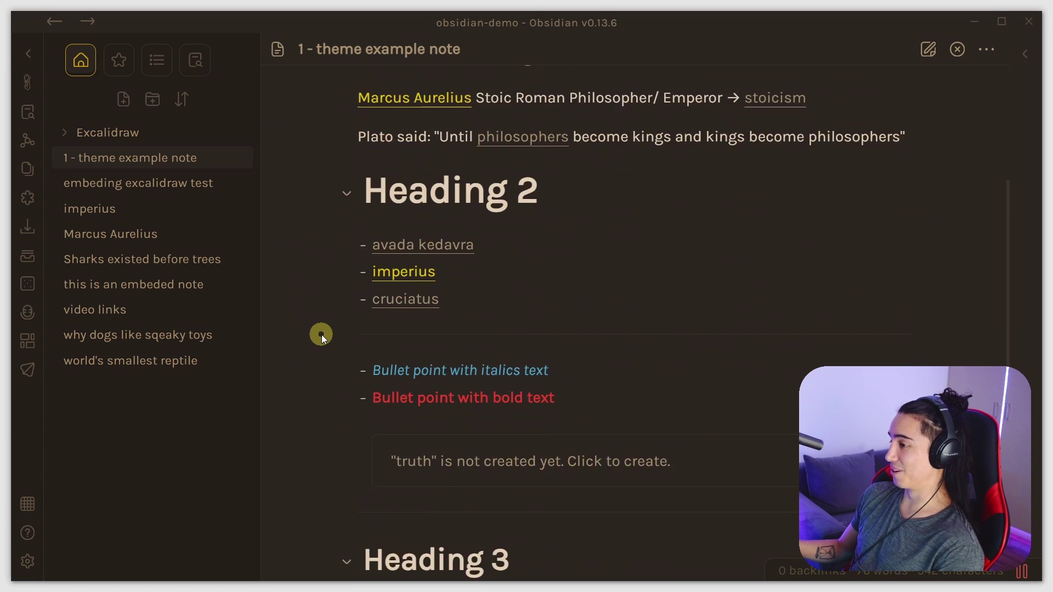
pyautogui.scroll(3, 319, 333)
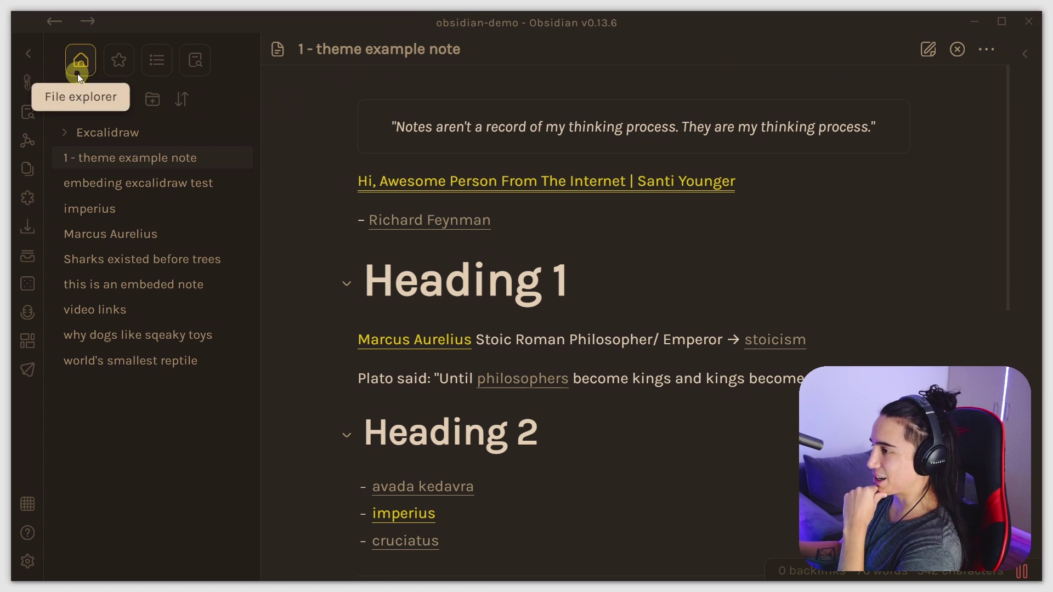
pyautogui.click(1025, 53)
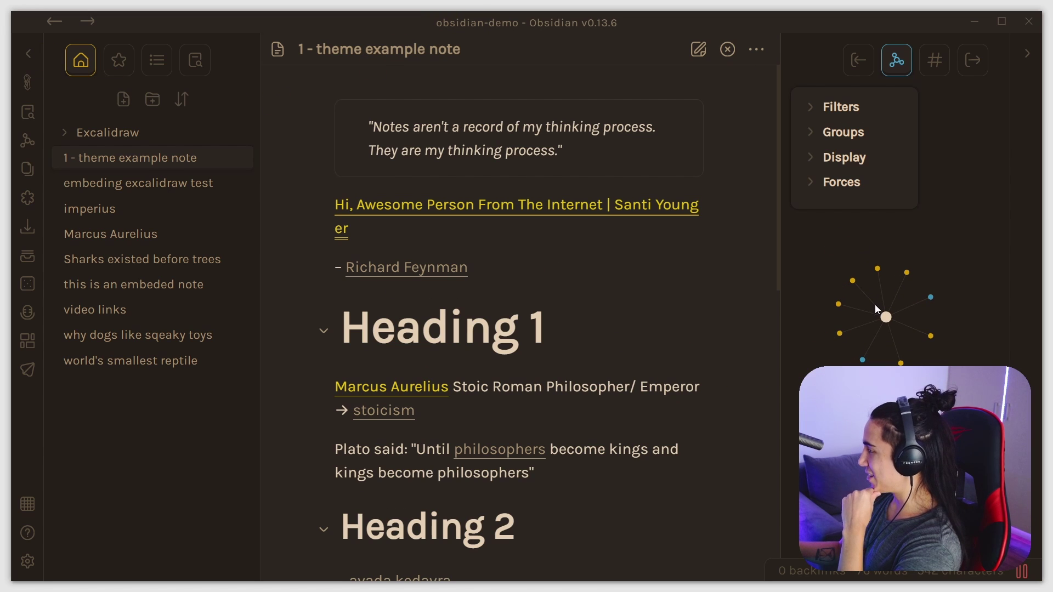
# Search the community plugin catalogue for 'ca' from settings
pyautogui.hotkey('ctrl', ',')
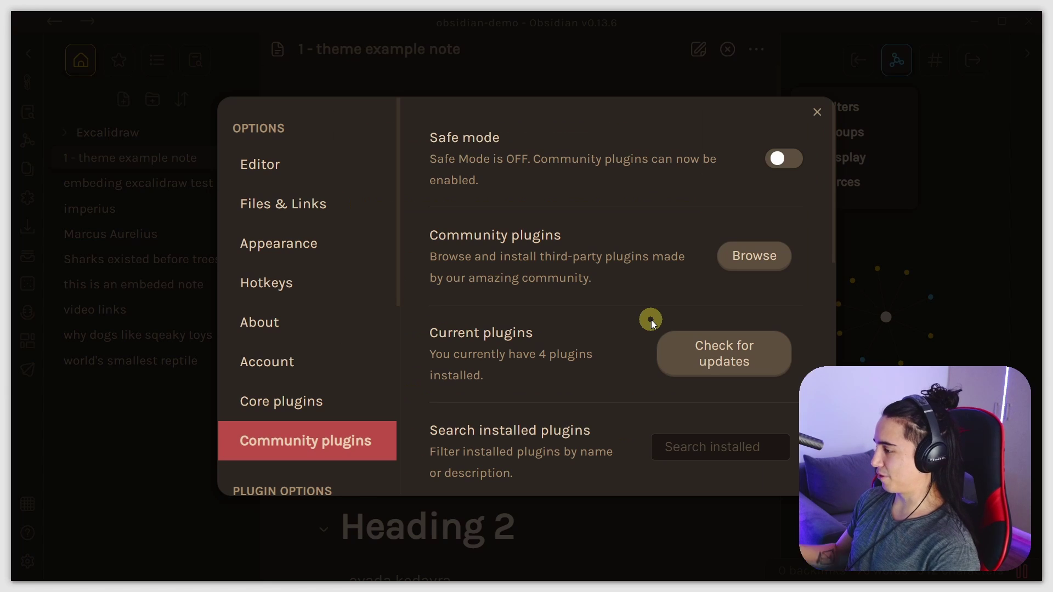
pyautogui.scroll(-4, 603, 378)
pyautogui.click(706, 195)
pyautogui.write('ca')
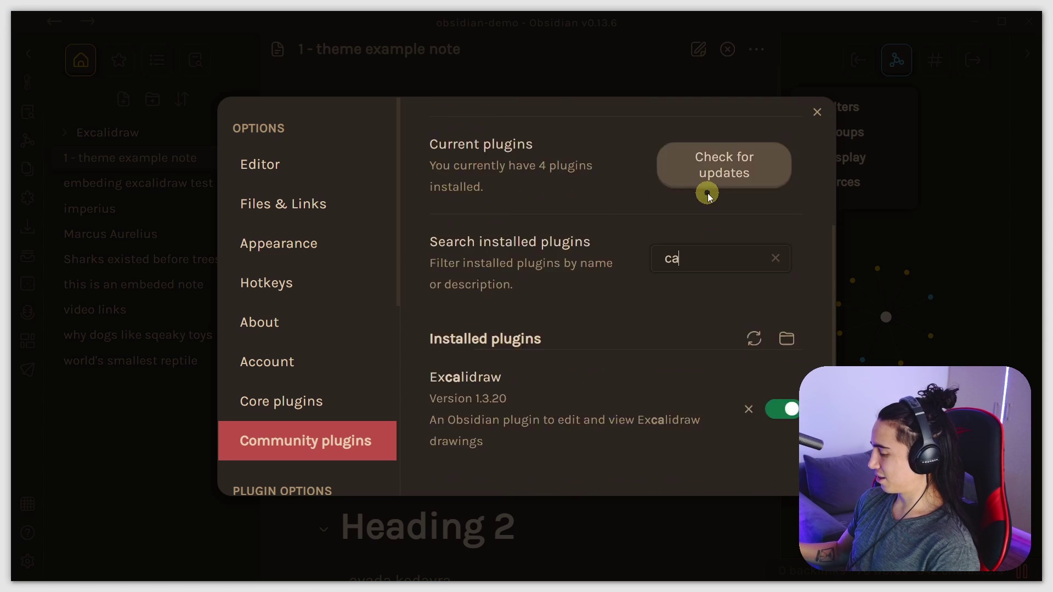
pyautogui.click(263, 87)
pyautogui.write('ca')
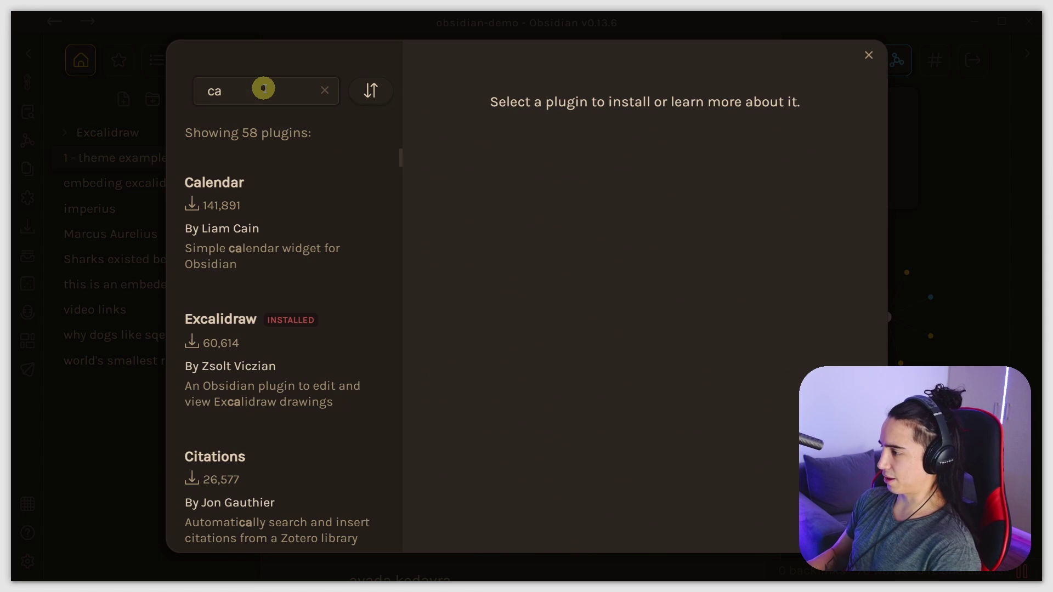
# Install and enable the Calendar plugin, then close settings back to the note
pyautogui.click(285, 207)
pyautogui.click(473, 280)
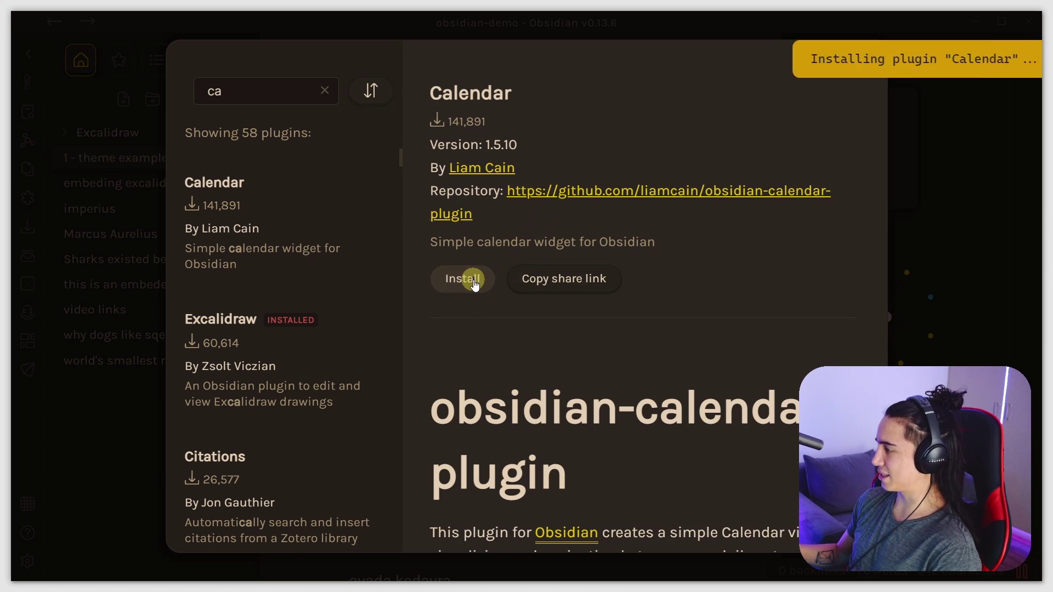
pyautogui.click(467, 277)
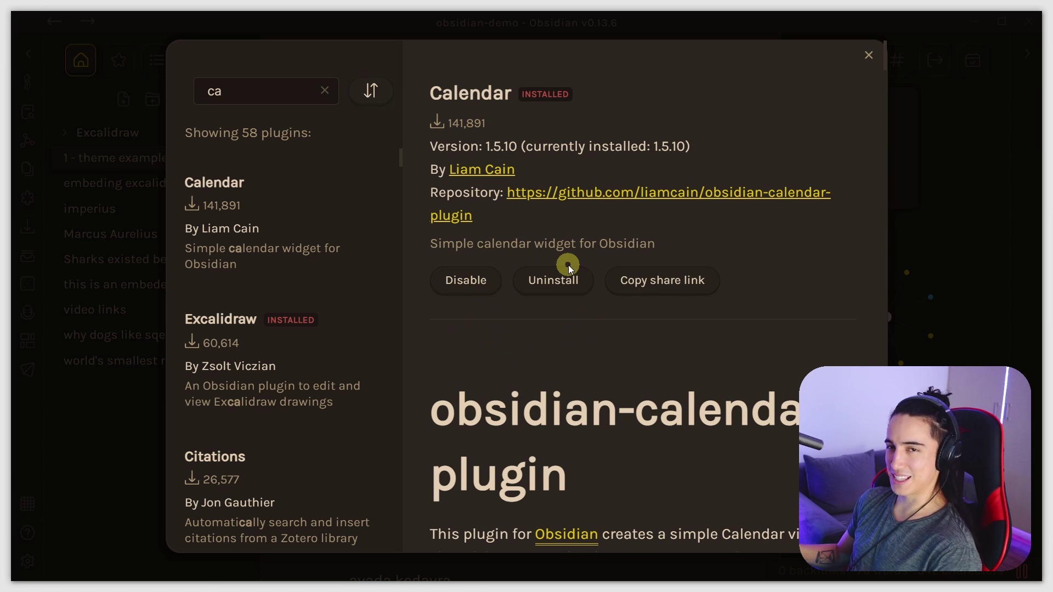
pyautogui.press('Escape')
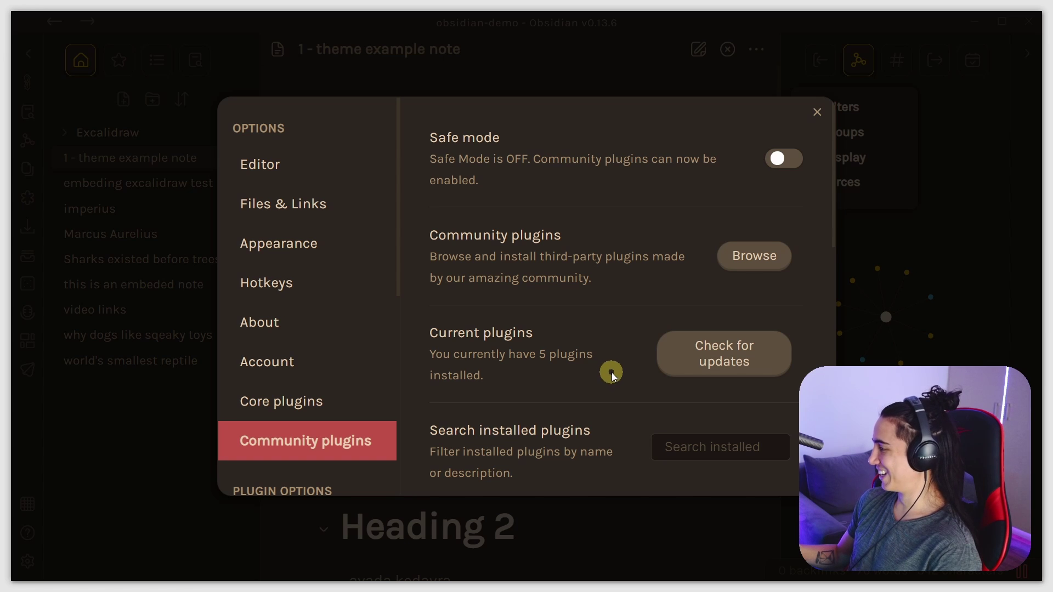
pyautogui.scroll(-5, 610, 373)
pyautogui.press('Escape')
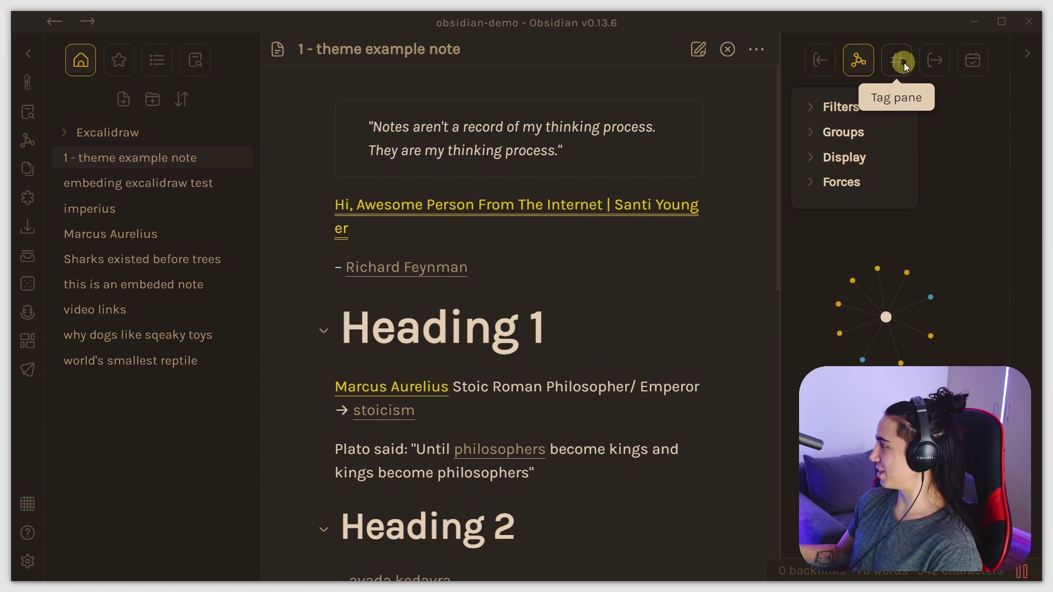
# Create daily notes 2021-12-01 and 2021-12-02 from the December 2021 calendar pane
pyautogui.click(972, 59)
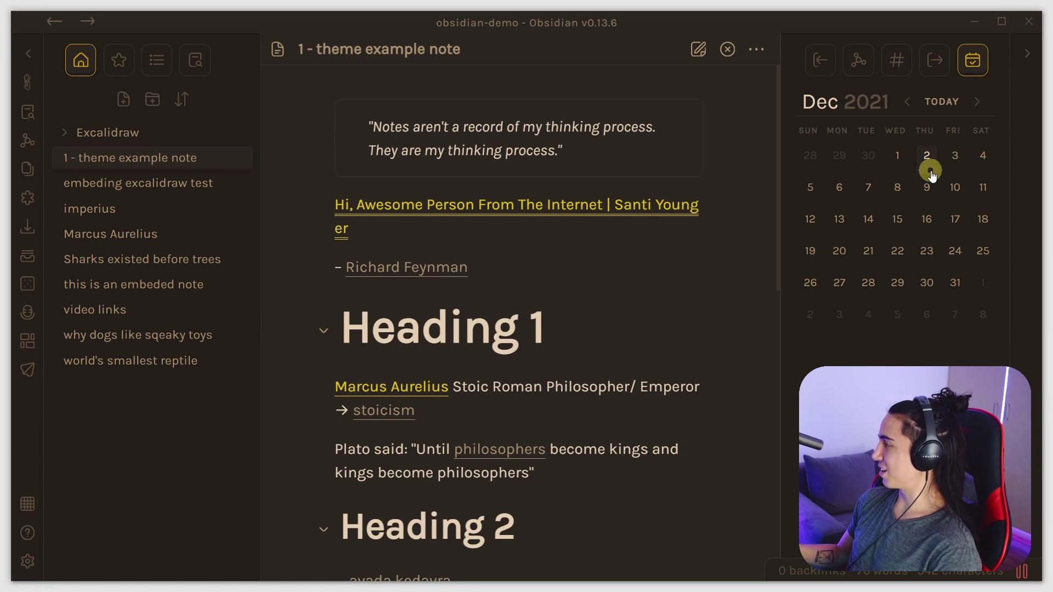
pyautogui.click(907, 153)
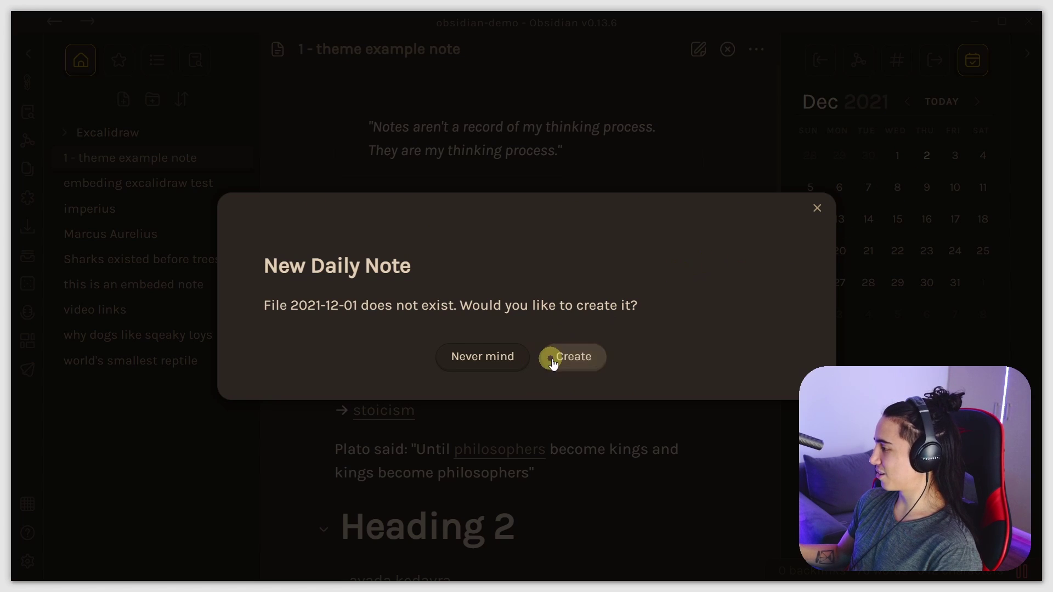
pyautogui.click(571, 357)
pyautogui.click(927, 157)
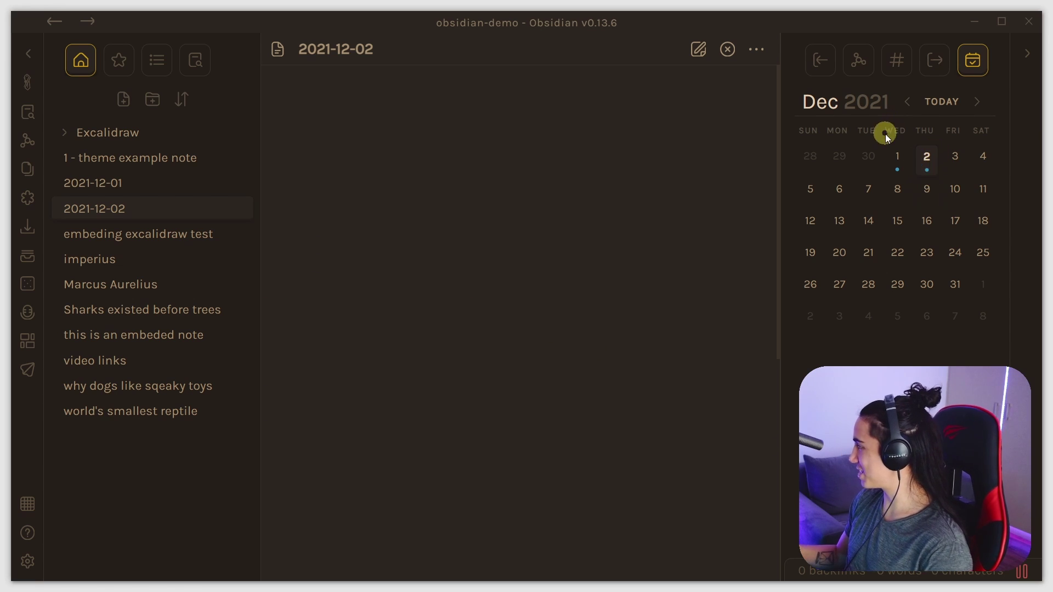
pyautogui.click(898, 155)
pyautogui.click(927, 157)
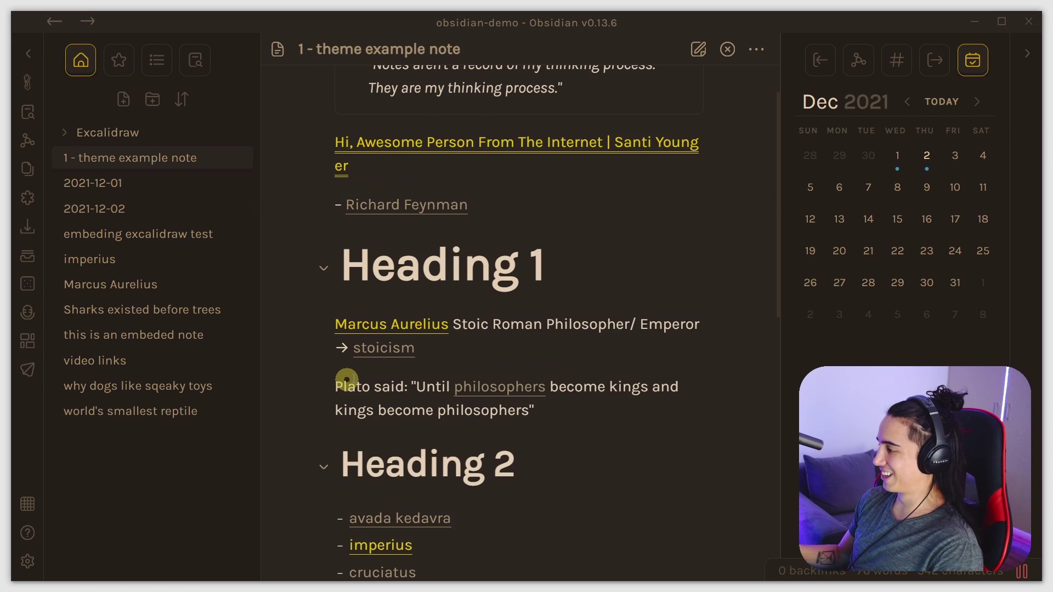
pyautogui.scroll(-3, 364, 371)
pyautogui.scroll(4, 364, 371)
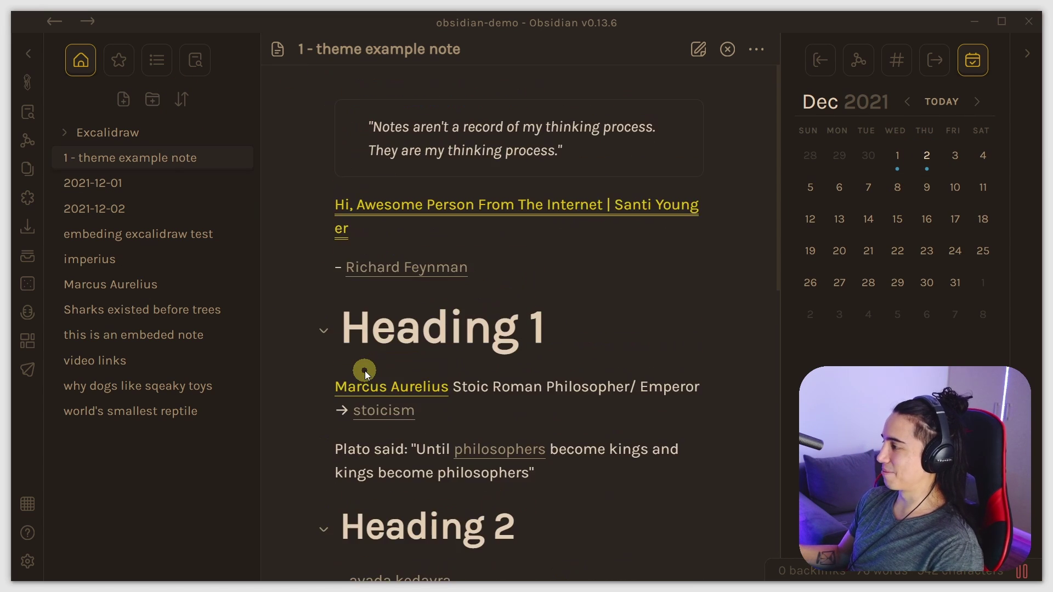
pyautogui.scroll(-2, 526, 390)
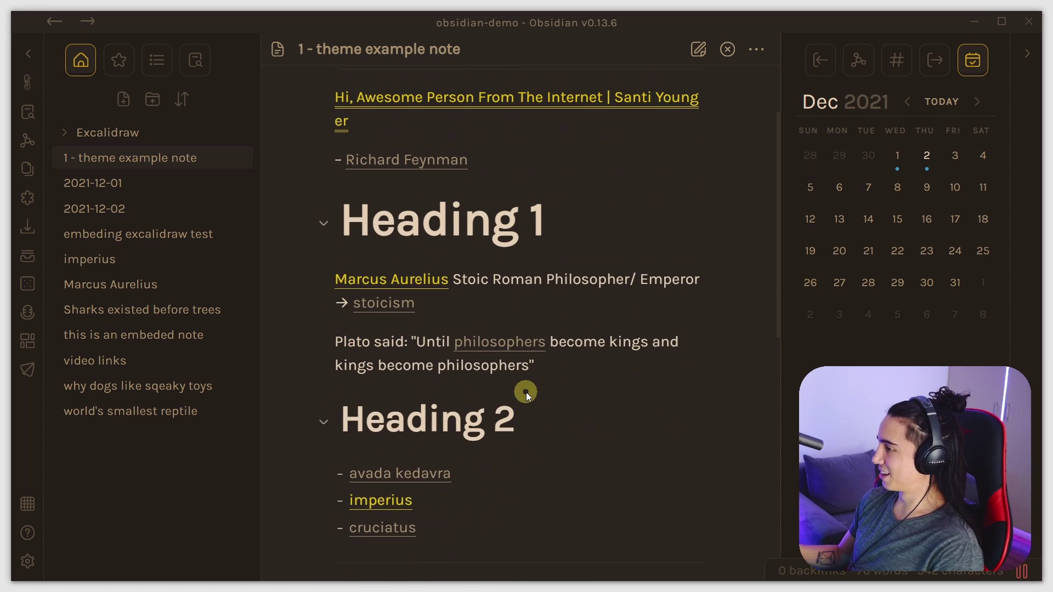
pyautogui.scroll(2, 526, 393)
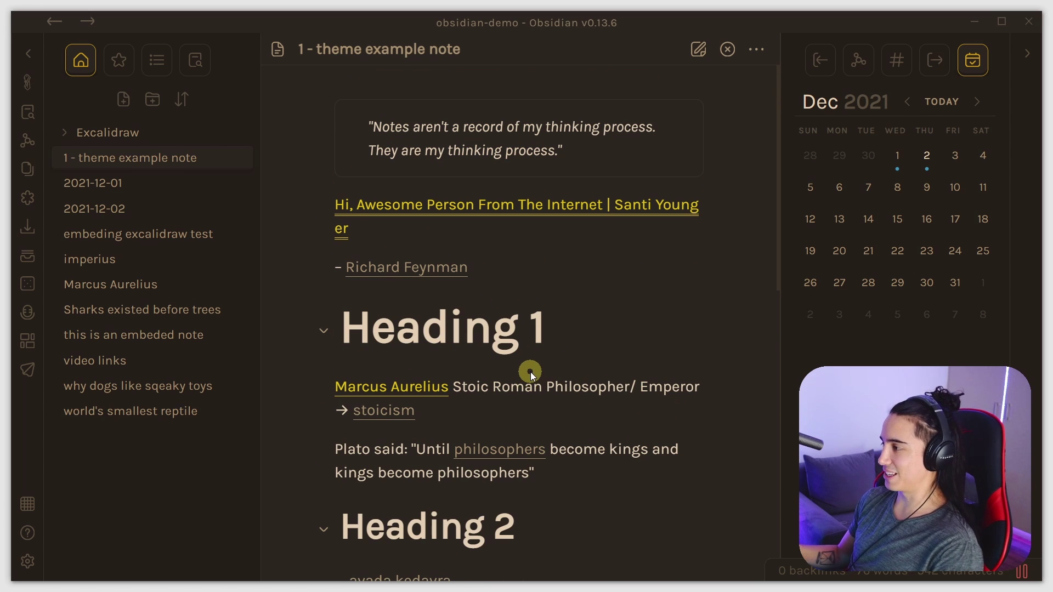
# Switch briefly to the Chrome contest page, then back to the Obsidian demo vault
pyautogui.press('super+Tab')
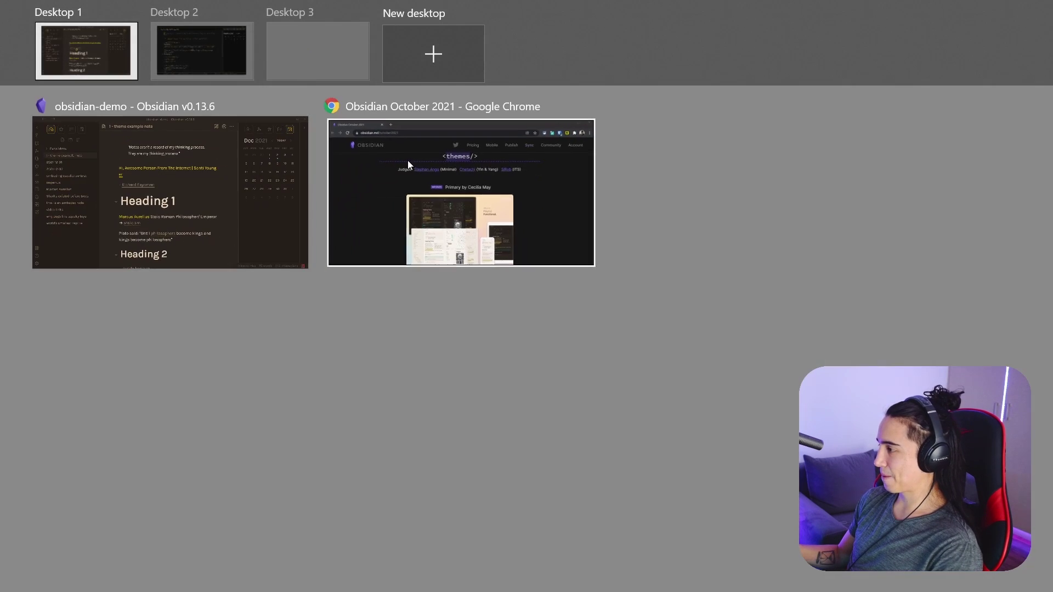
pyautogui.click(406, 160)
pyautogui.press('super+Tab')
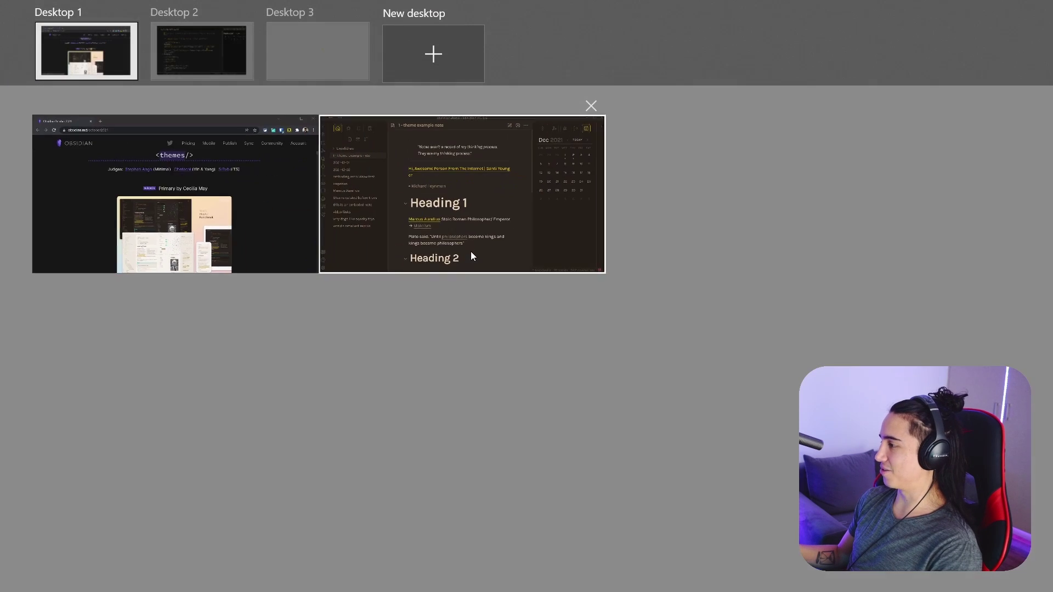
pyautogui.click(471, 251)
pyautogui.scroll(-1, 363, 387)
pyautogui.scroll(-12, 363, 387)
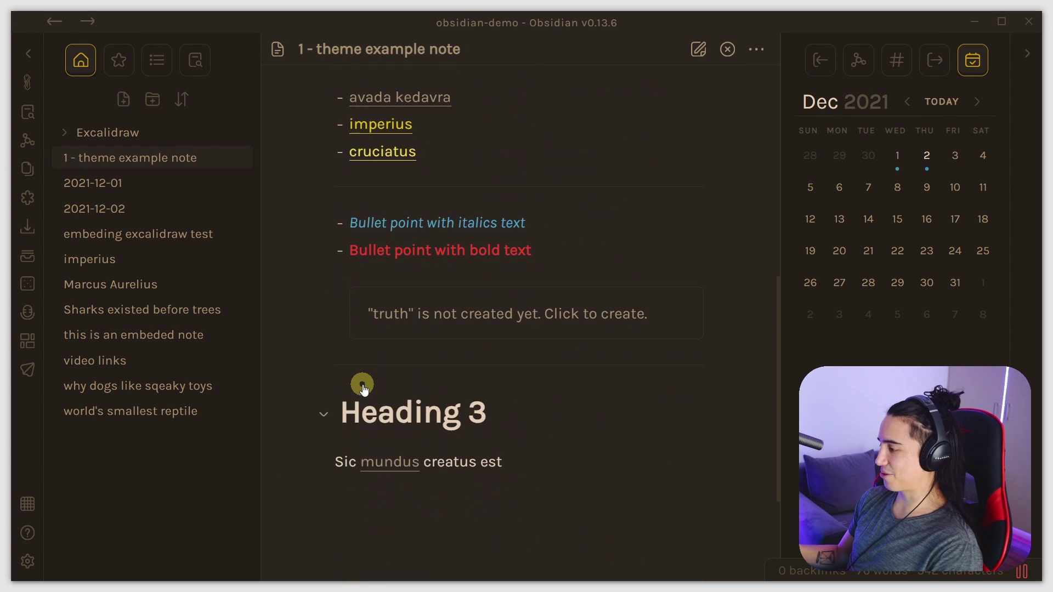
pyautogui.scroll(13, 363, 387)
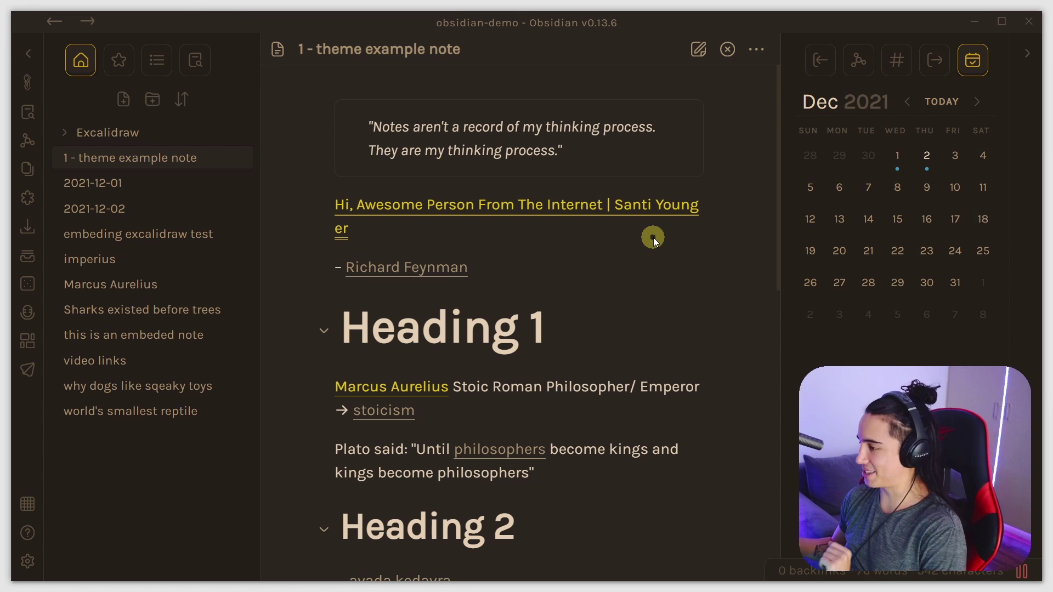
# Return to the Chrome contest page and scroll to the Sanctum runner-up theme
pyautogui.press('super+Tab')
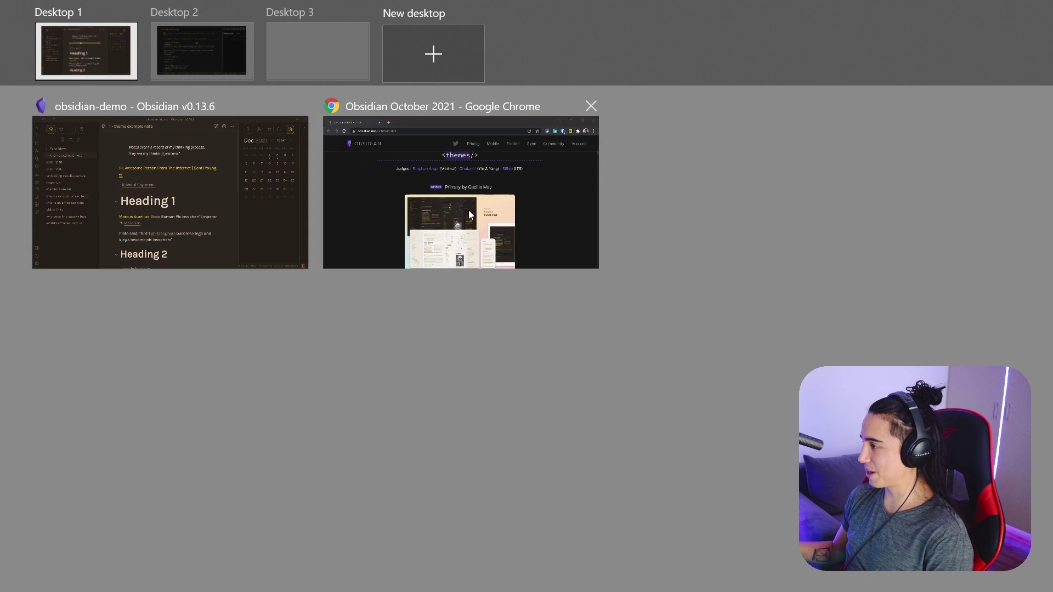
pyautogui.click(468, 210)
pyautogui.scroll(-5, 452, 422)
pyautogui.scroll(-4, 450, 418)
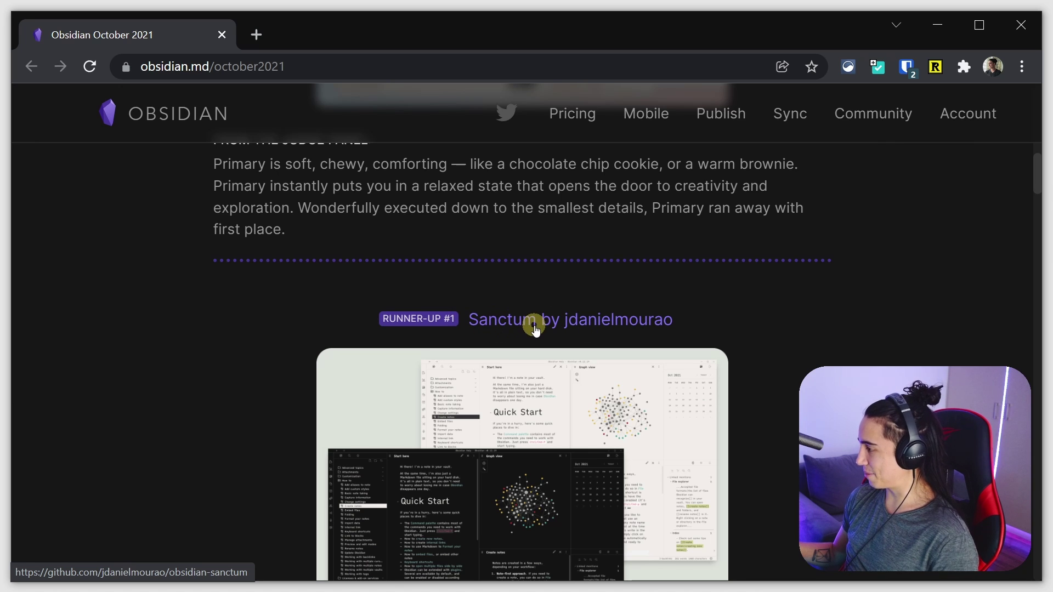
# Bring the Obsidian demo vault back, now rendered in a different dark monospace theme
pyautogui.press('super+Tab')
pyautogui.click(514, 209)
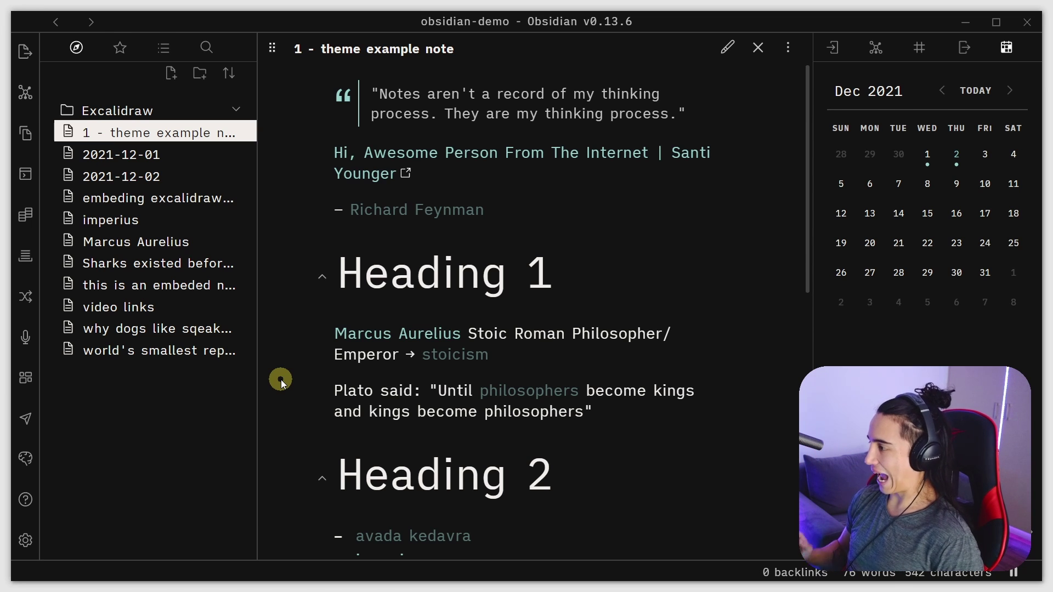
# Scroll through the theme example note, then bring up the Appearance settings page
pyautogui.scroll(-5, 281, 379)
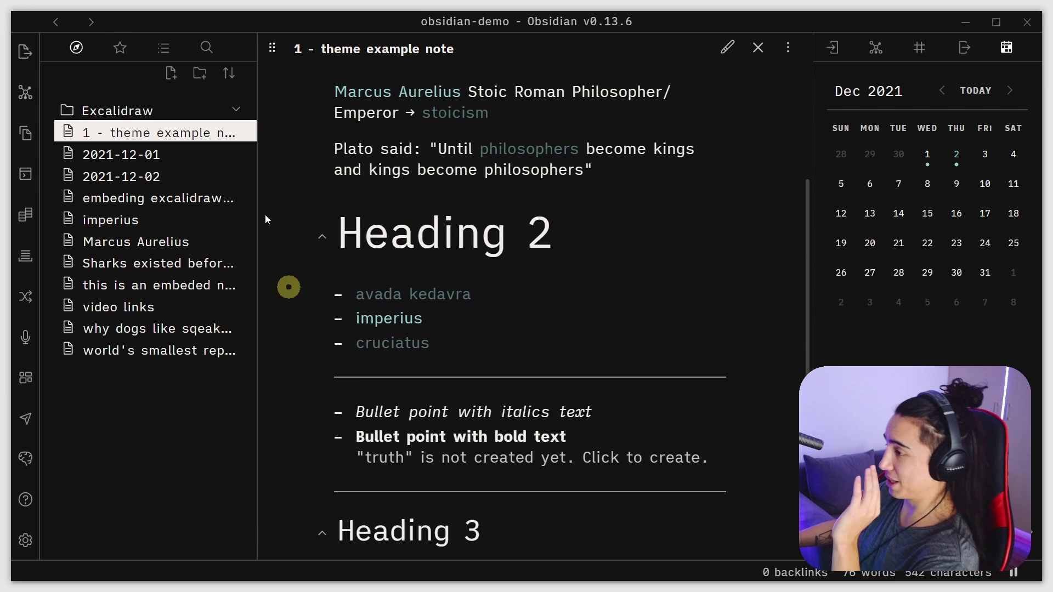
pyautogui.scroll(-3, 429, 344)
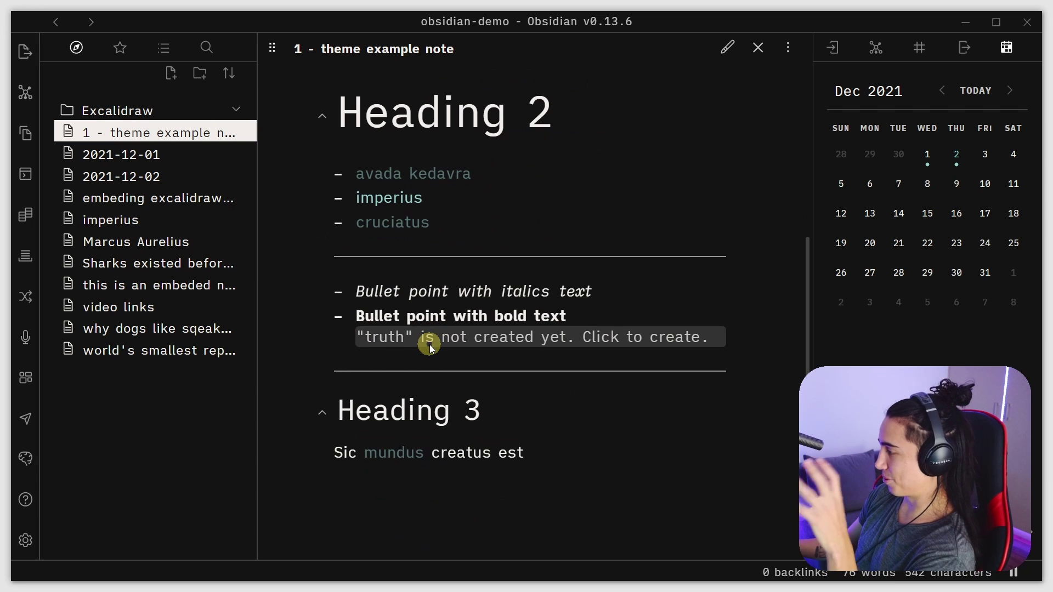
pyautogui.scroll(3, 429, 344)
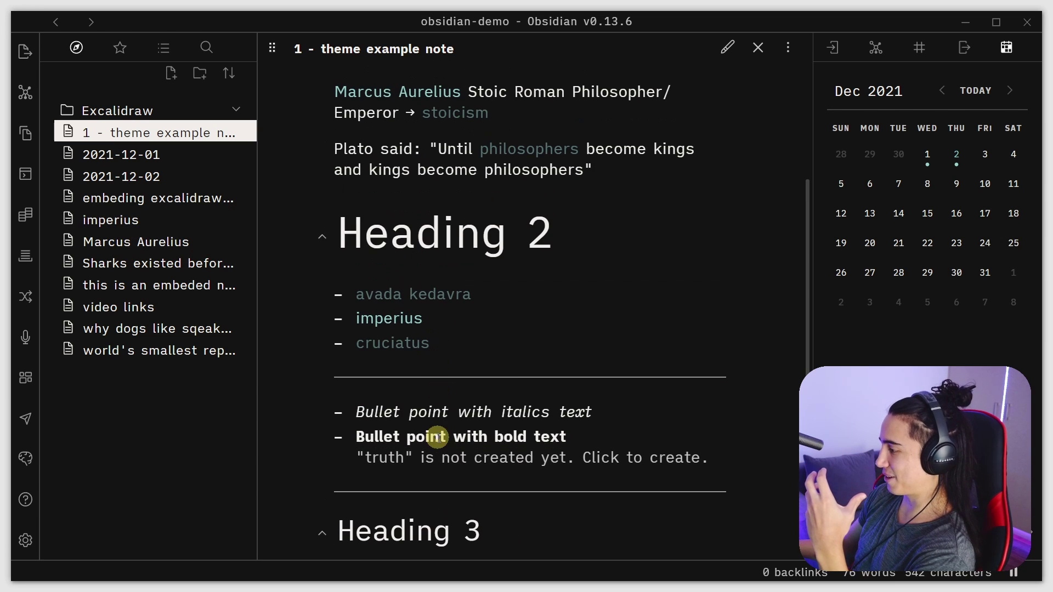
pyautogui.scroll(3, 413, 351)
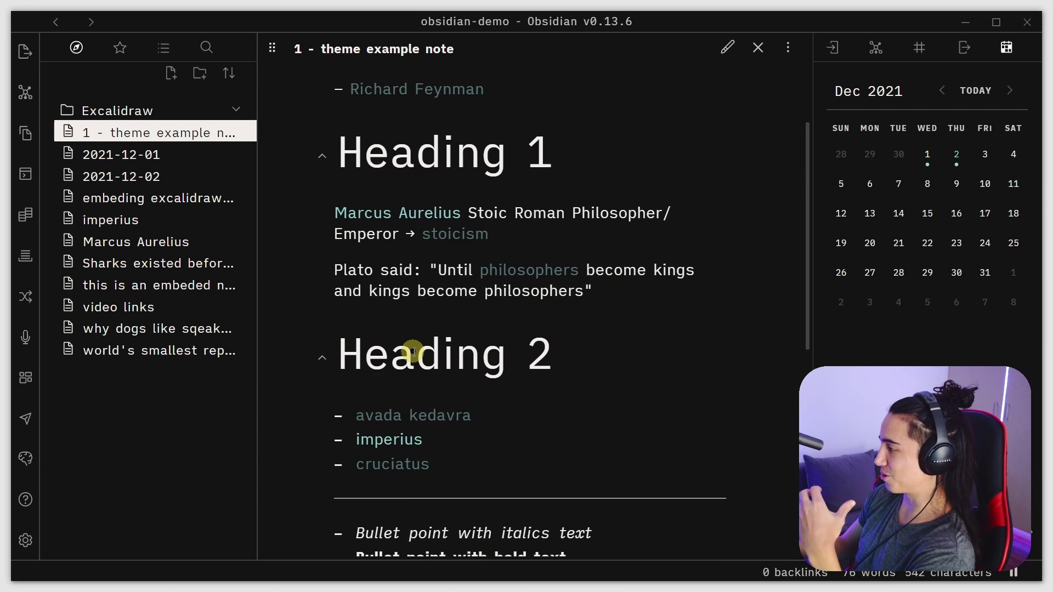
pyautogui.scroll(3, 413, 351)
pyautogui.scroll(-1, 25, 535)
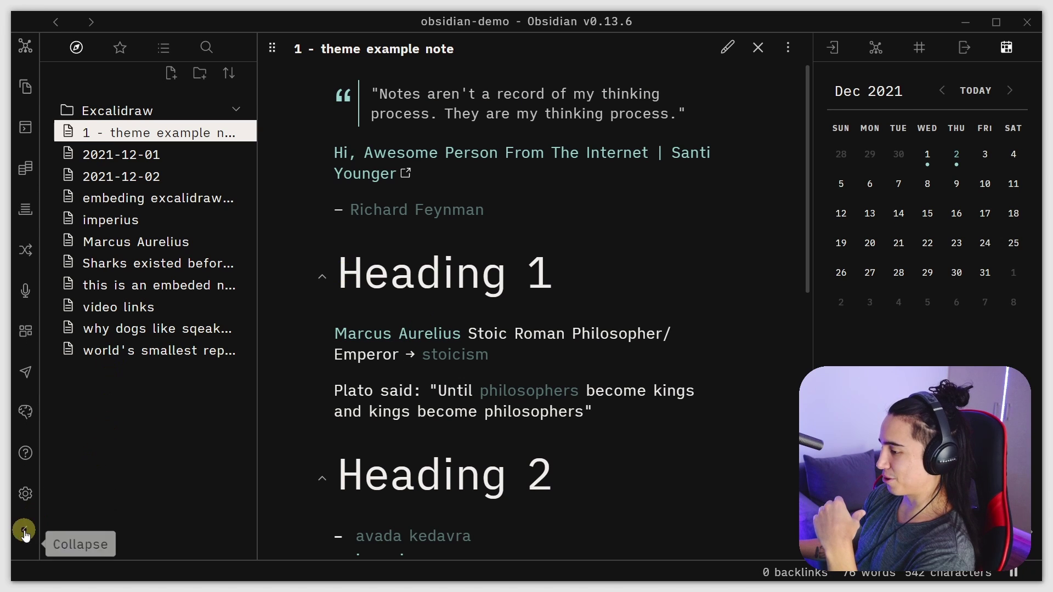
pyautogui.click(24, 506)
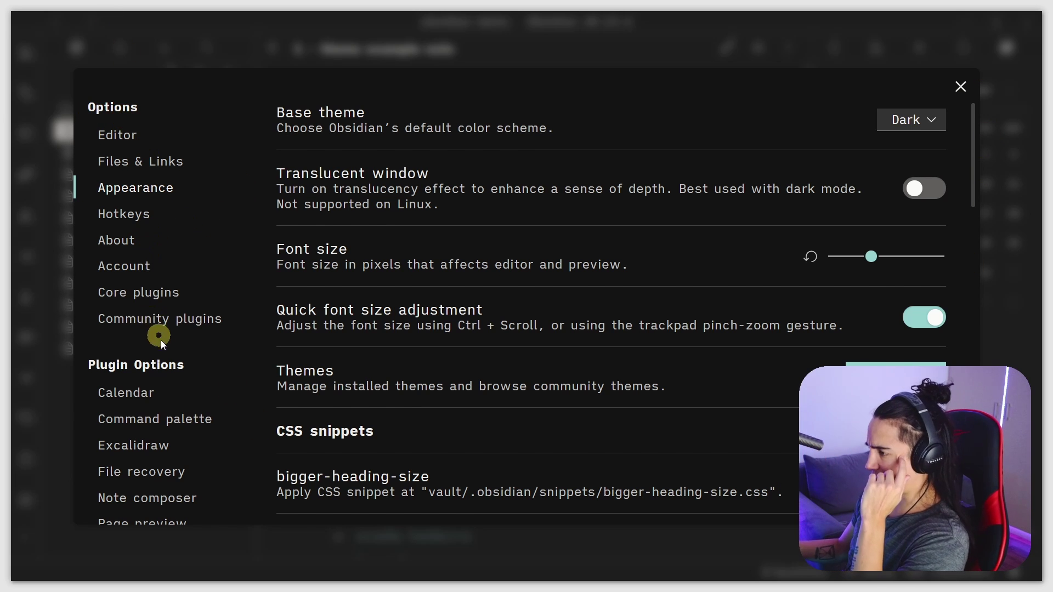
# Look over the Appearance settings, then return to Chrome at the Runner-up #1 Sanctum entry
pyautogui.scroll(-3, 165, 334)
pyautogui.scroll(1, 164, 348)
pyautogui.scroll(2, 181, 323)
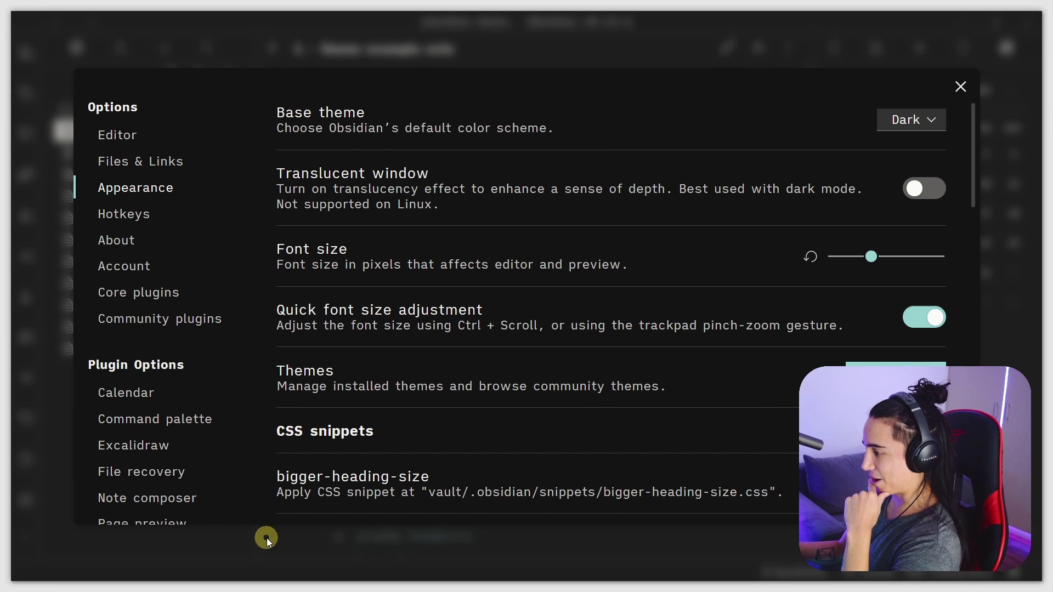
pyautogui.scroll(-3, 176, 412)
pyautogui.click(175, 412)
# Scroll the contest page through the Runner-up #1 Sanctum theme entry
pyautogui.scroll(3, 175, 412)
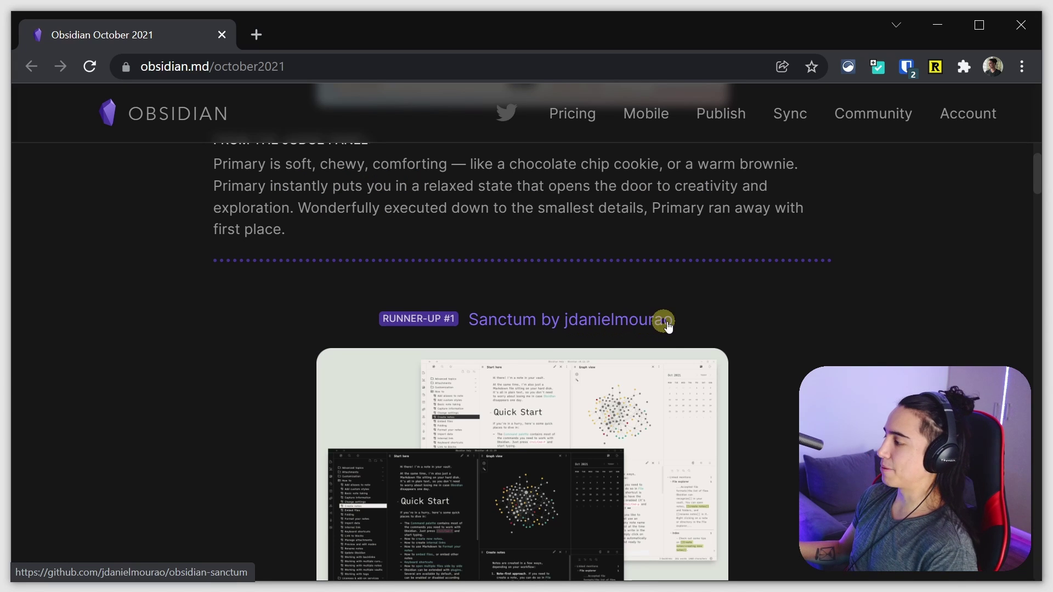
pyautogui.scroll(-2, 670, 337)
pyautogui.click(616, 390)
pyautogui.scroll(-1, 616, 389)
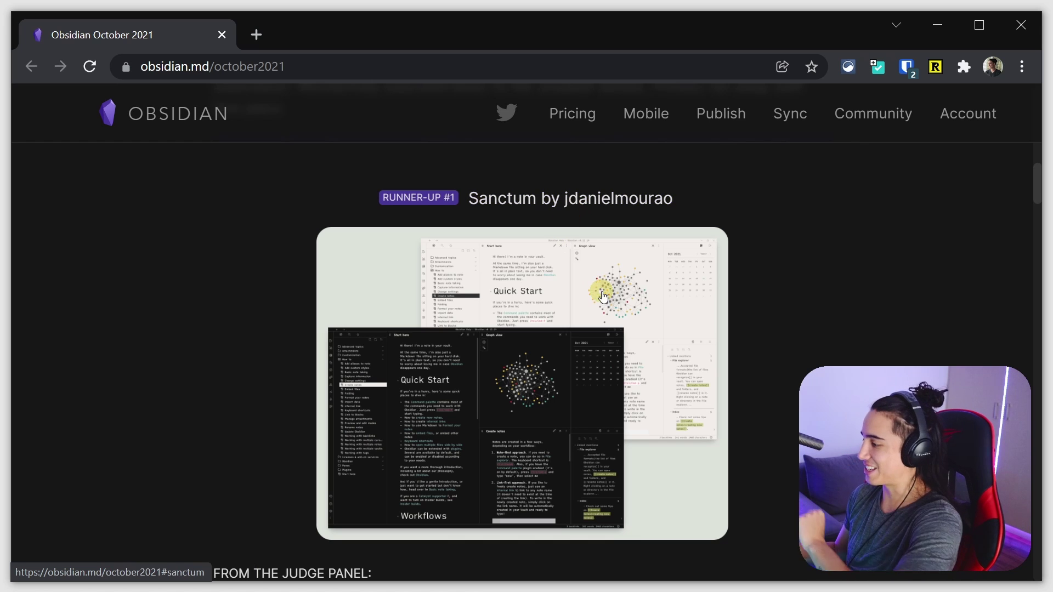
# Briefly check the Obsidian demo vault, then come back to the contest page
pyautogui.press('super+Tab')
pyautogui.click(440, 172)
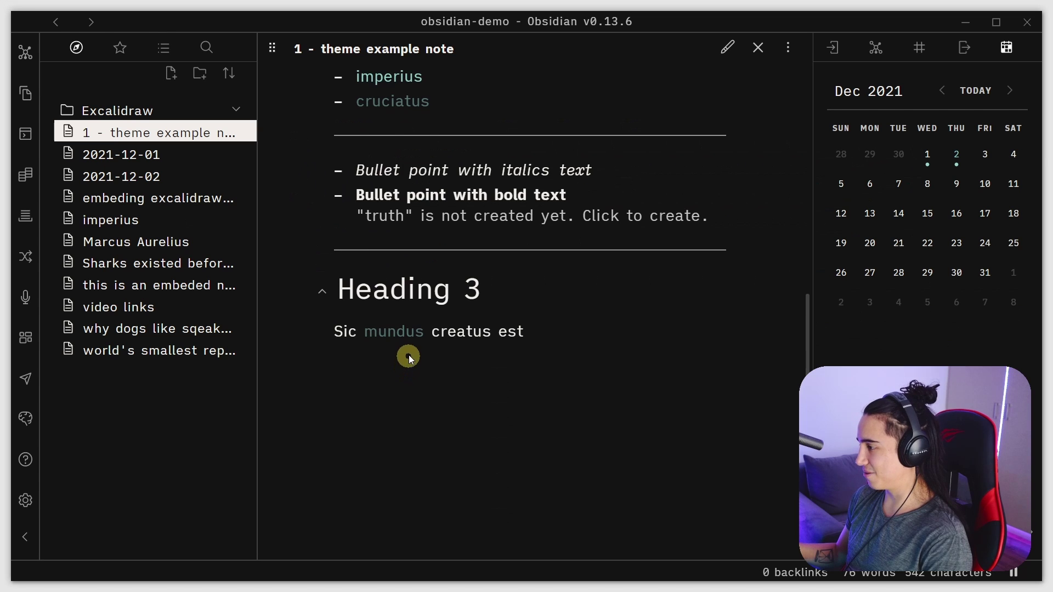
pyautogui.scroll(10, 408, 355)
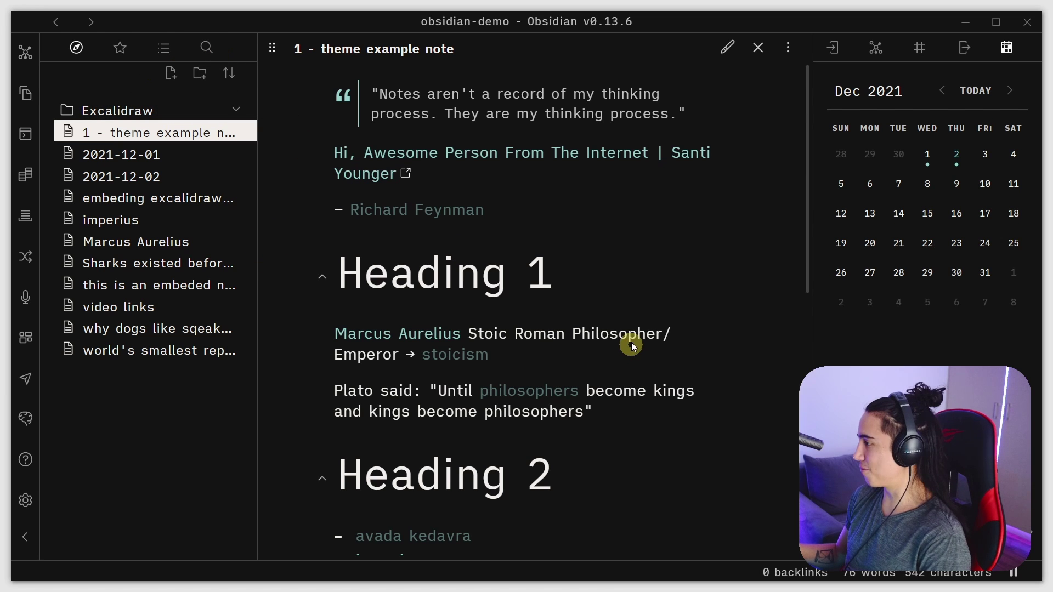
pyautogui.press('super+Tab')
pyautogui.click(459, 192)
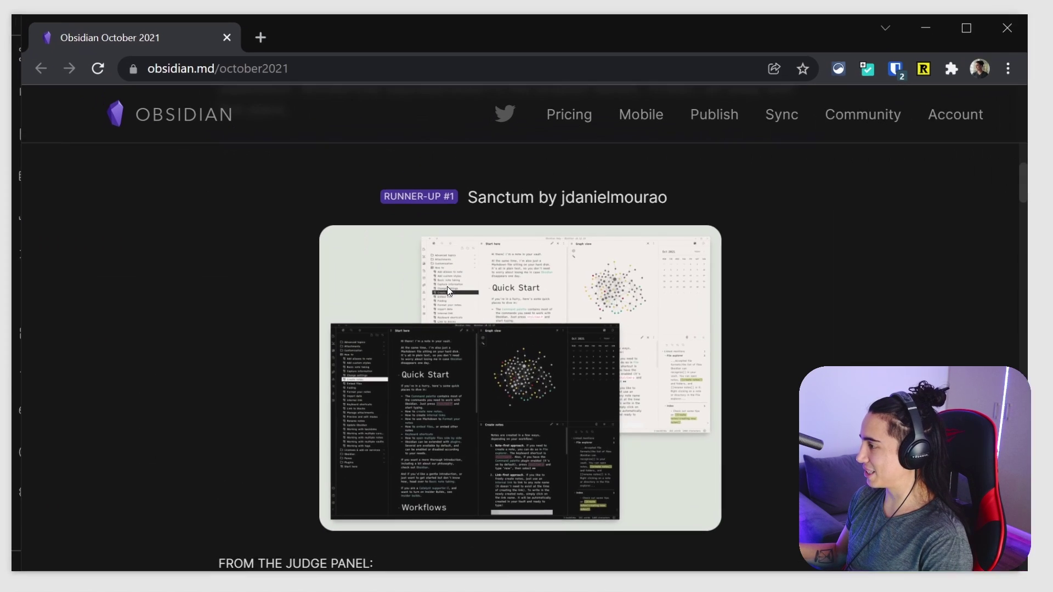
# Scroll down to the Runner-up #2 Prism theme entry
pyautogui.scroll(-6, 444, 358)
pyautogui.scroll(-2, 460, 357)
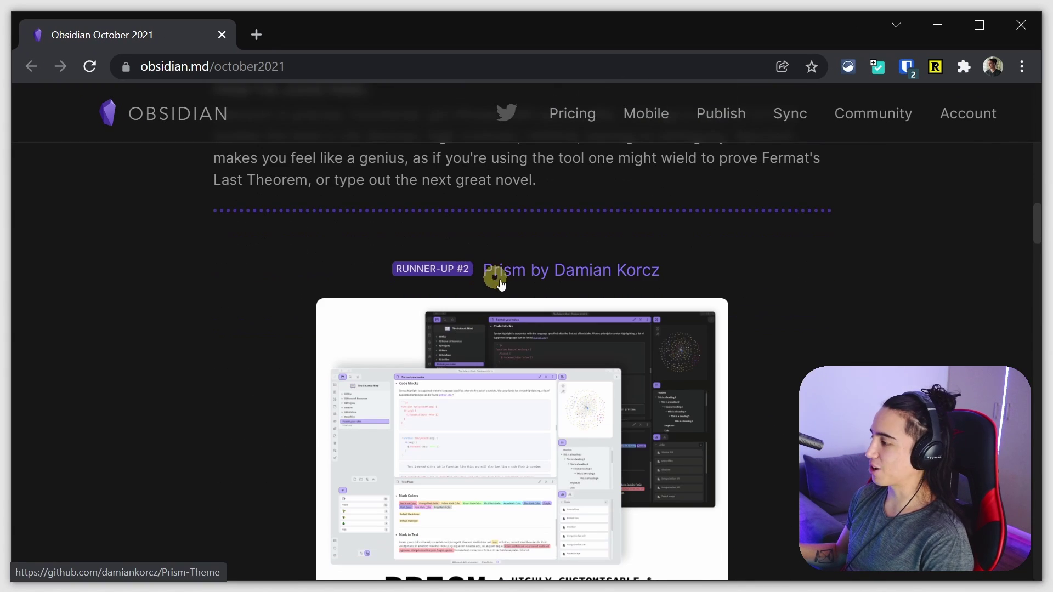
pyautogui.press('super+Tab')
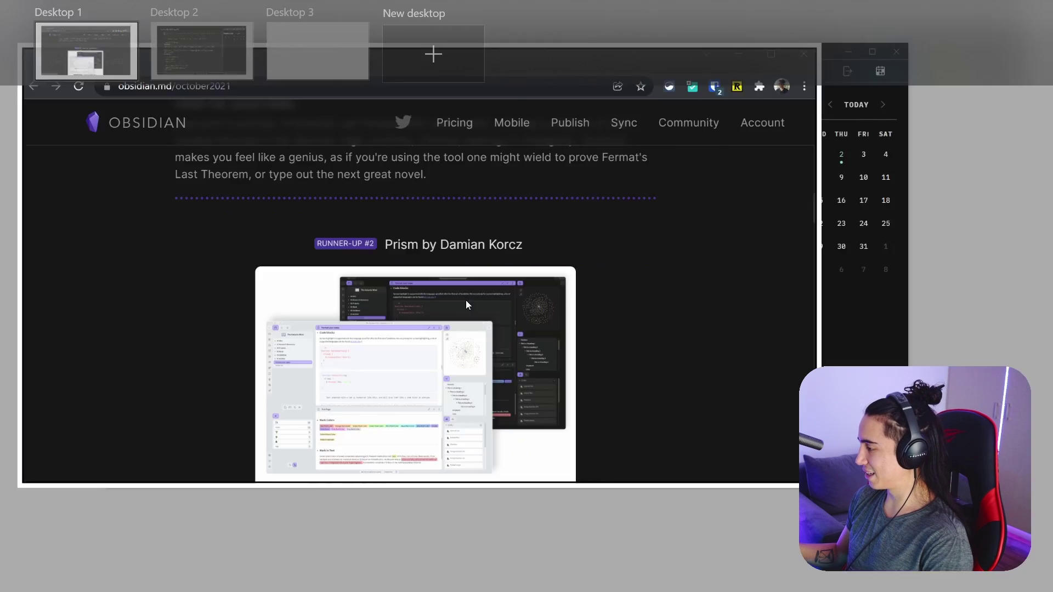
pyautogui.click(610, 315)
pyautogui.press('super+Tab')
# Bring Obsidian forward, hide both sidebars with Ctrl+Alt+F, and open Settings with Ctrl+,
pyautogui.click(491, 254)
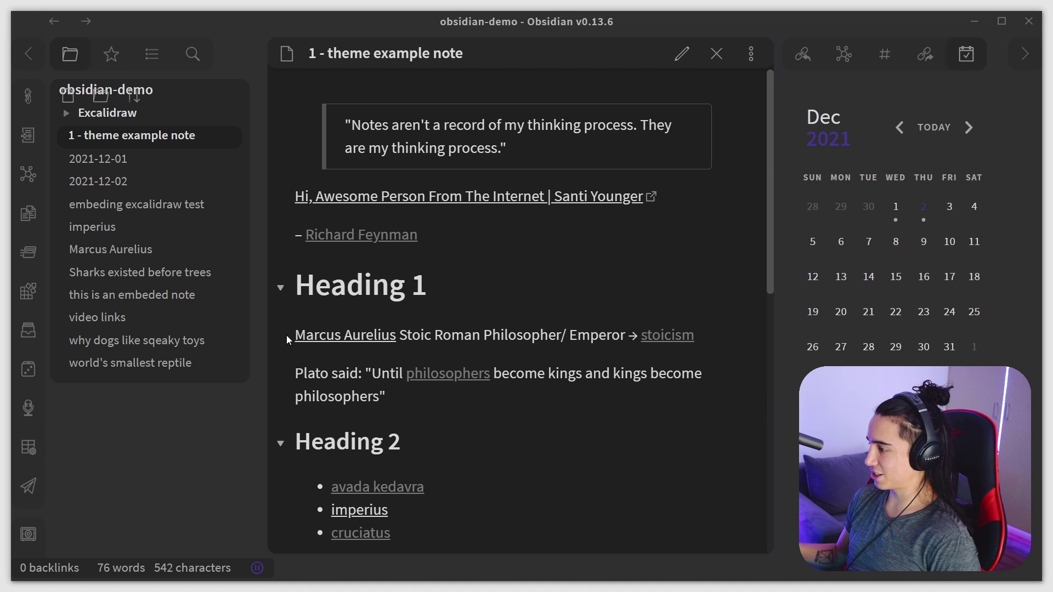
pyautogui.click(148, 331)
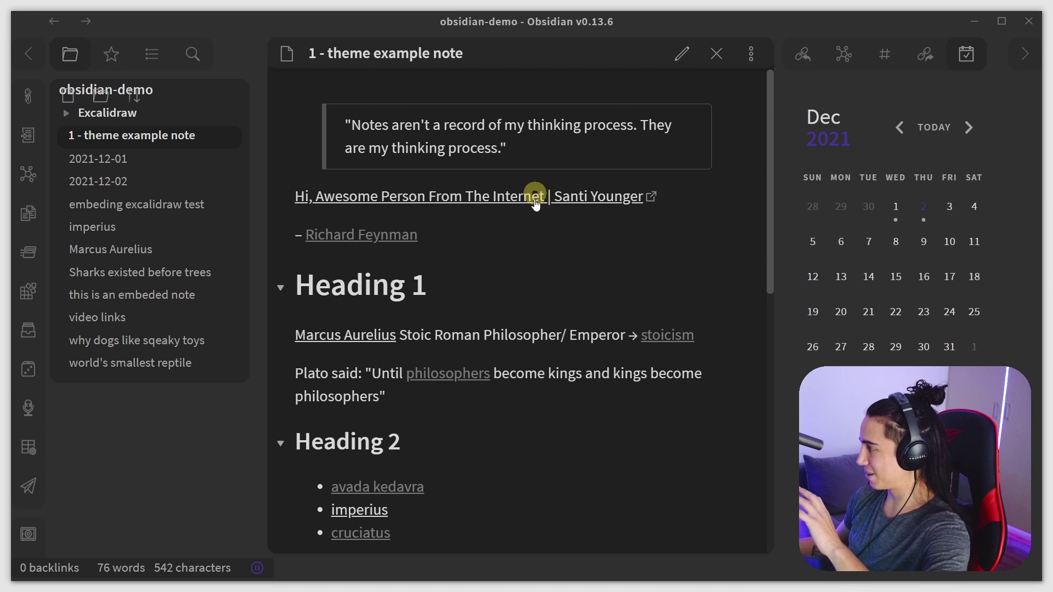
pyautogui.hotkey('ctrl', 'alt', 'f')
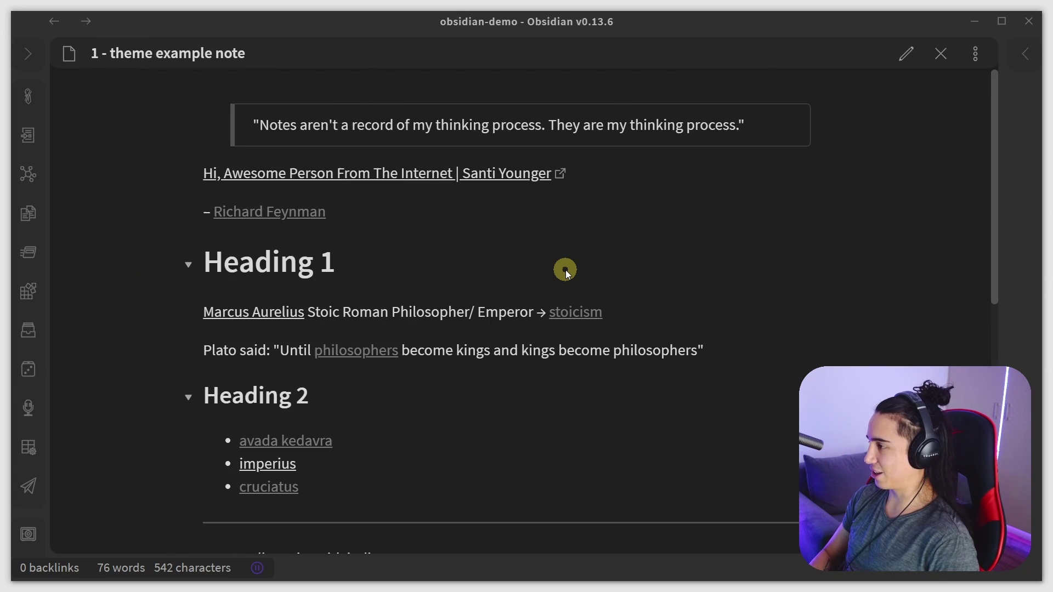
pyautogui.hotkey('ctrl', 'alt', 'f')
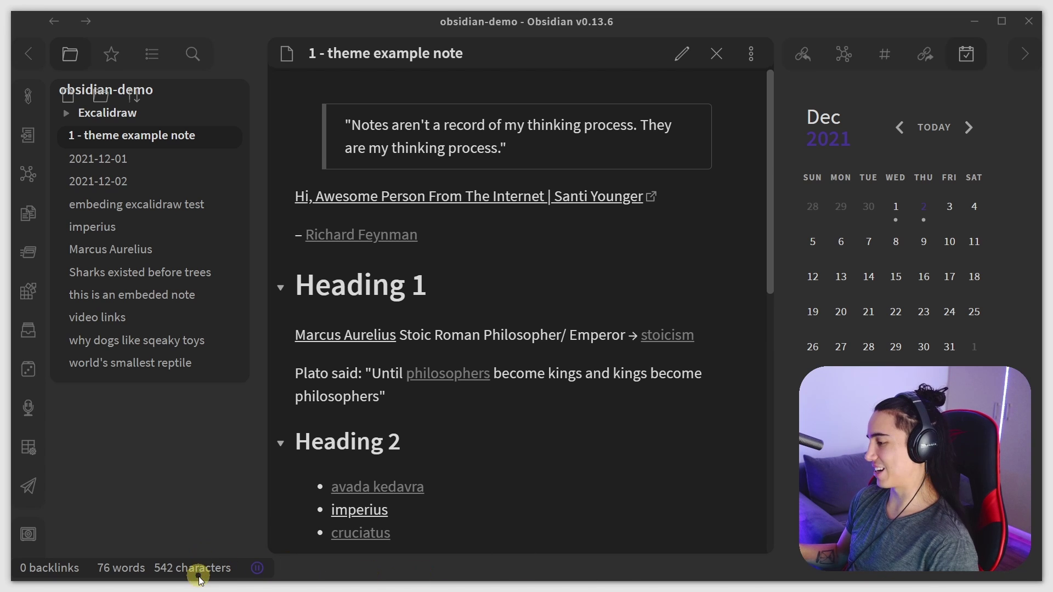
pyautogui.hotkey('ctrl', ',')
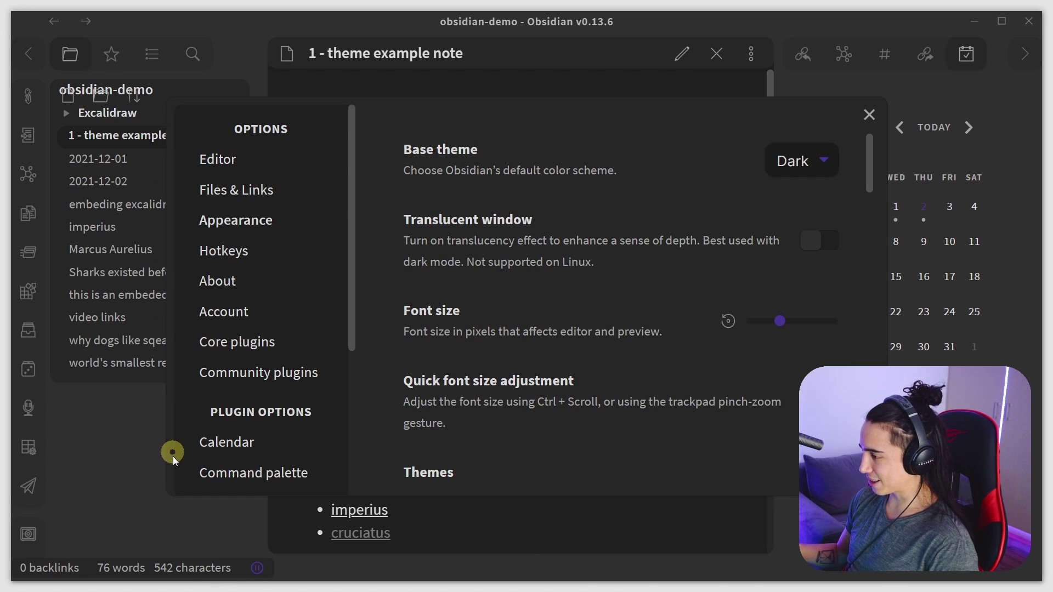
# Glance down the Appearance settings, close them with Esc, and review the grey-themed note
pyautogui.scroll(-5, 495, 345)
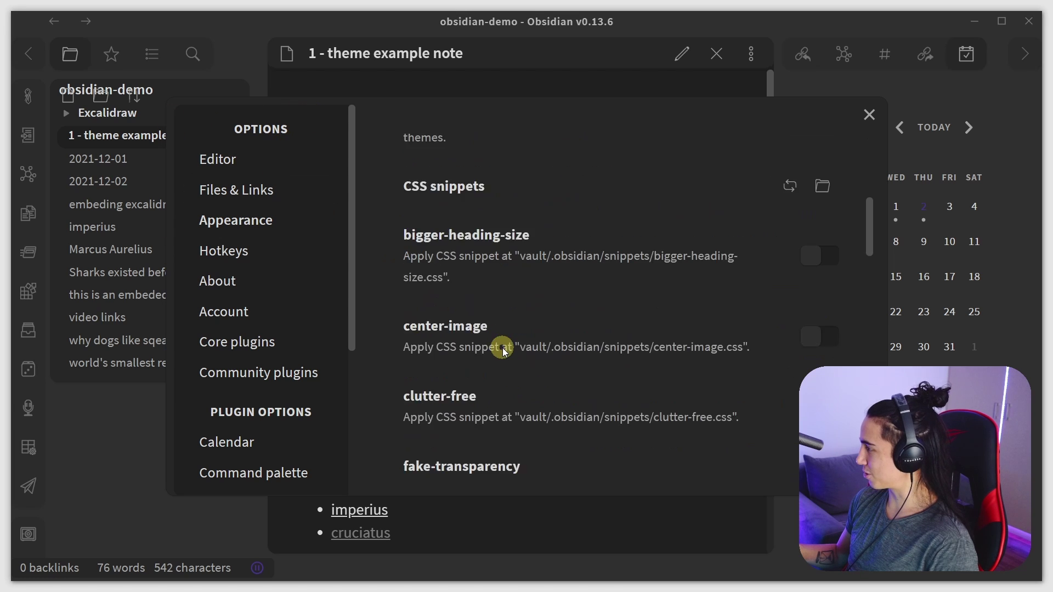
pyautogui.scroll(5, 486, 357)
pyautogui.press('Escape')
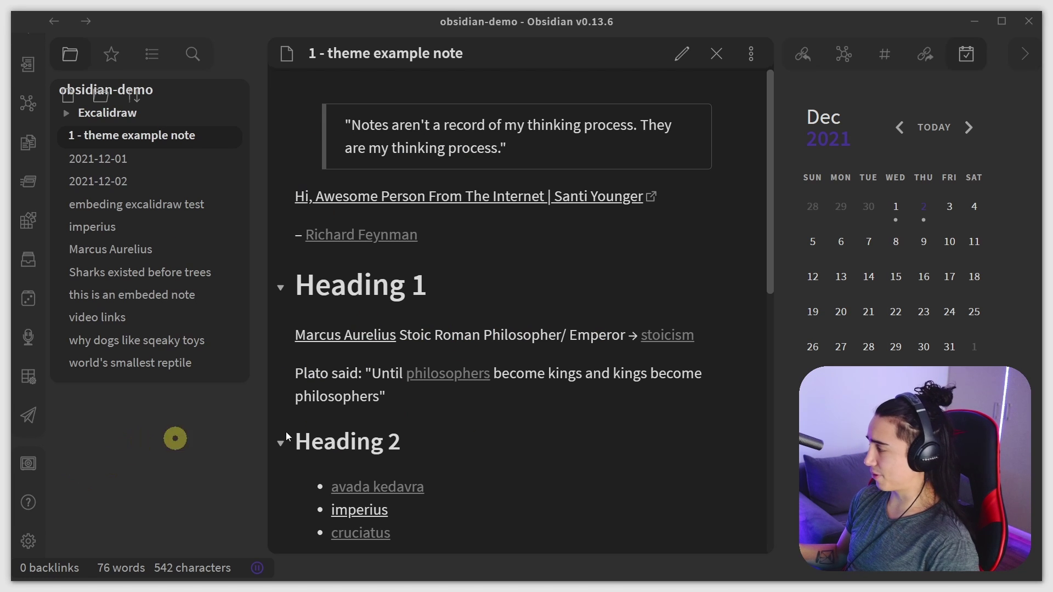
pyautogui.scroll(-2, 535, 420)
pyautogui.scroll(2, 535, 420)
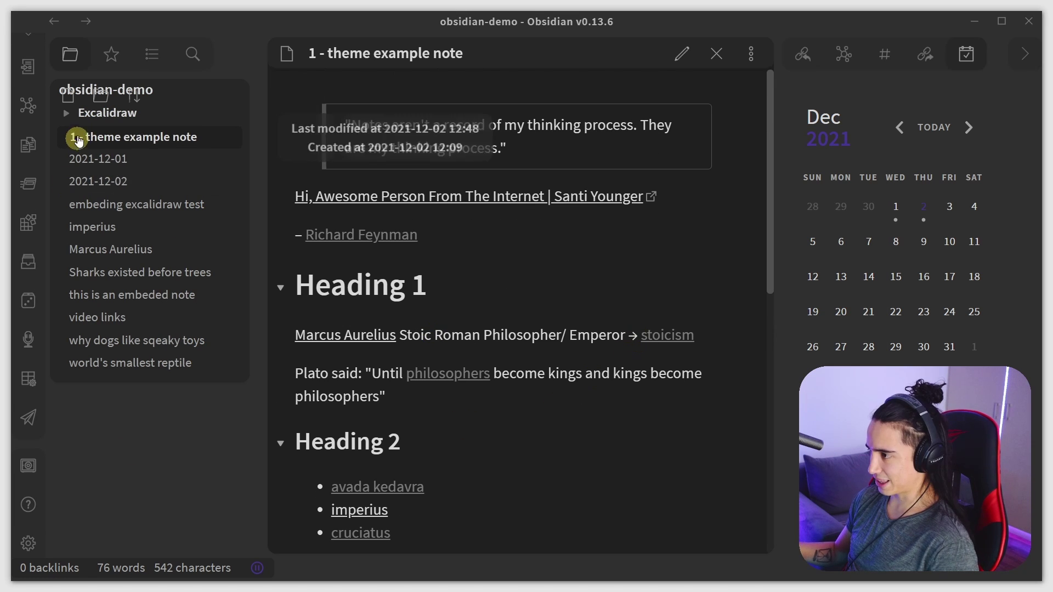
pyautogui.scroll(2, 38, 60)
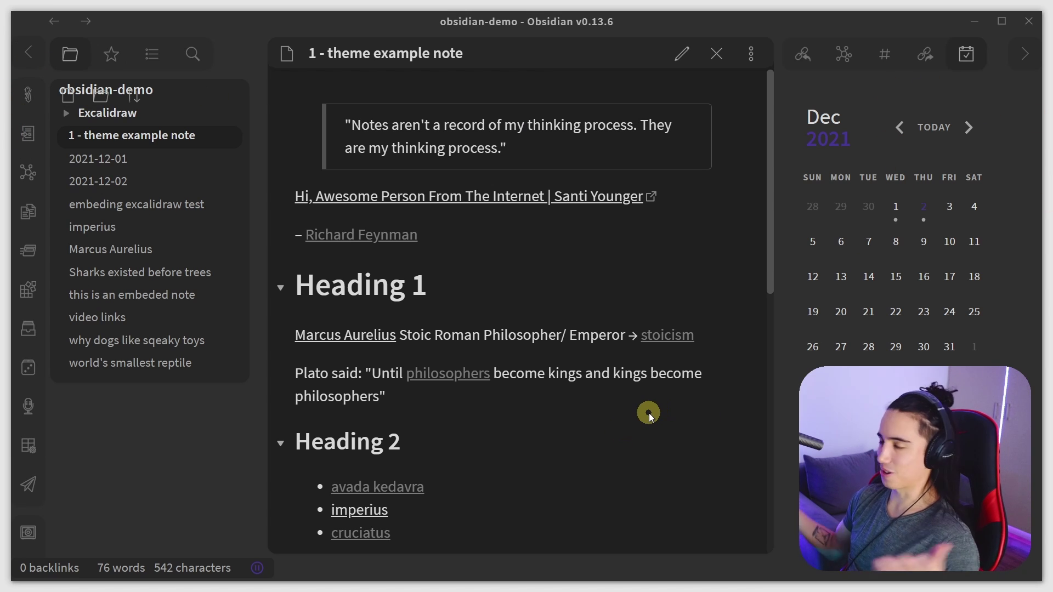
pyautogui.press('super+Tab')
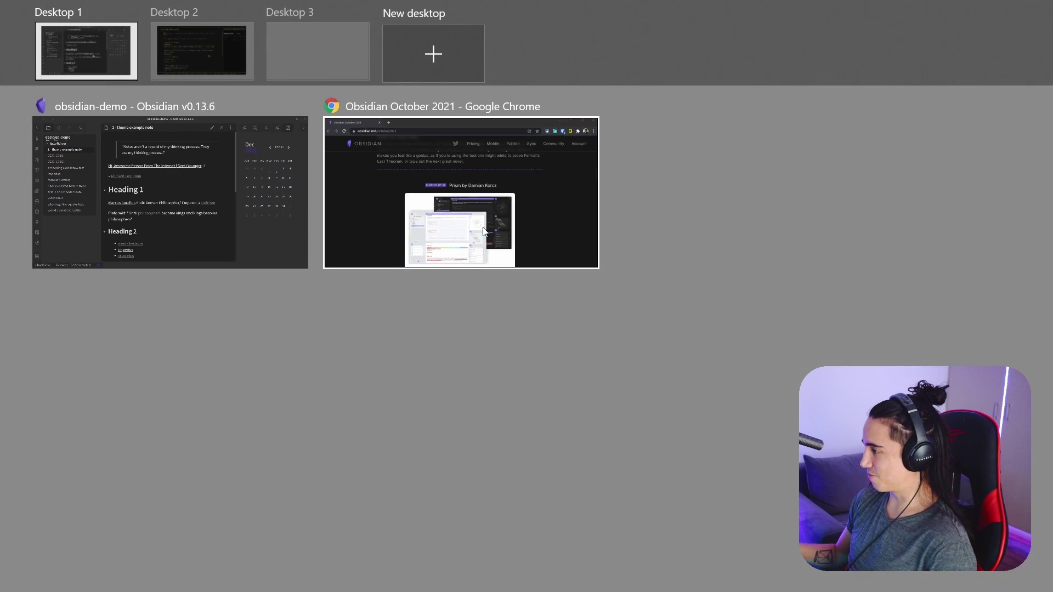
# Show the Runner-up #3 Bubble Space entry in Chrome, then return to Obsidian
pyautogui.click(520, 231)
pyautogui.scroll(-9, 466, 384)
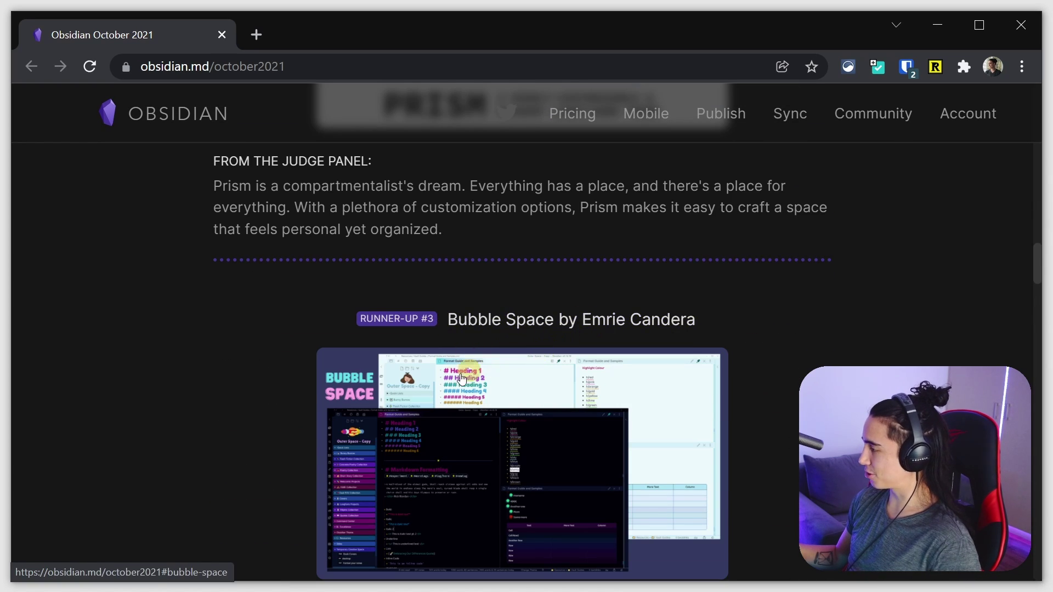
pyautogui.press('super+Tab')
pyautogui.click(400, 201)
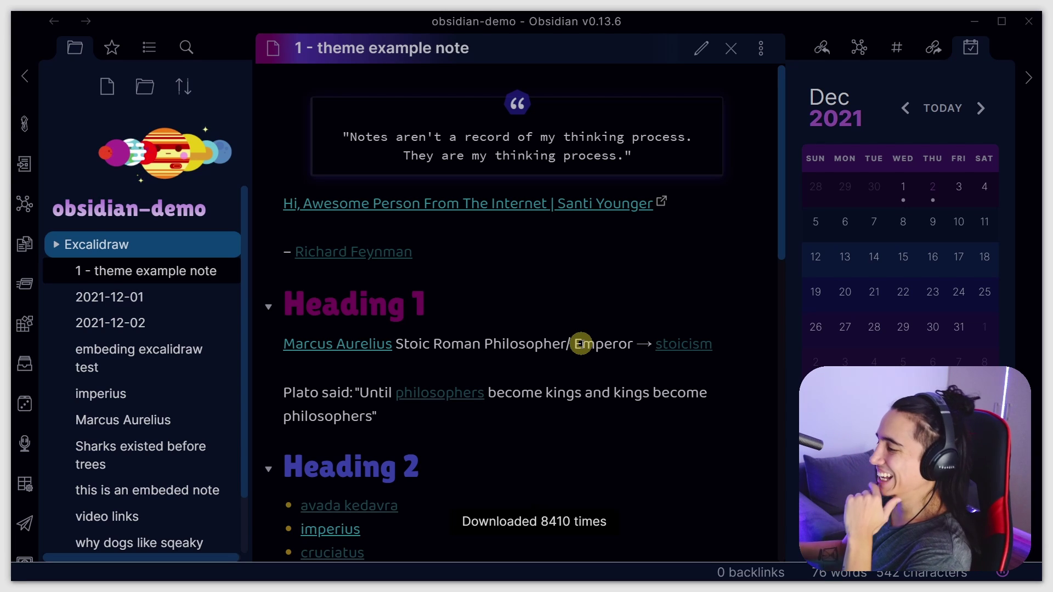
# Scroll through the theme example note in the purple space-styled theme
pyautogui.scroll(-9, 465, 308)
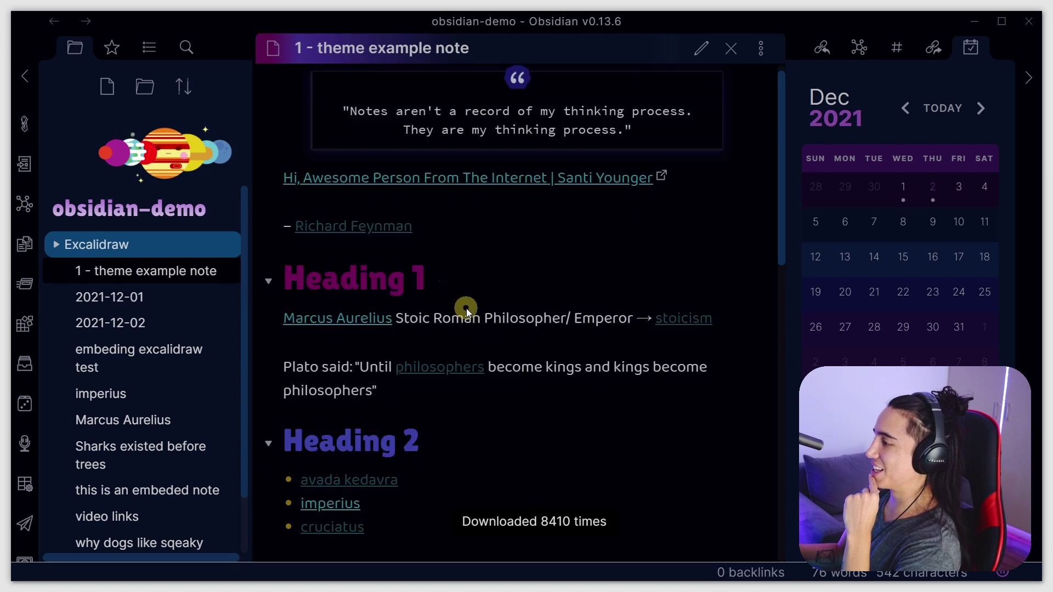
pyautogui.scroll(-4, 466, 308)
pyautogui.scroll(13, 466, 307)
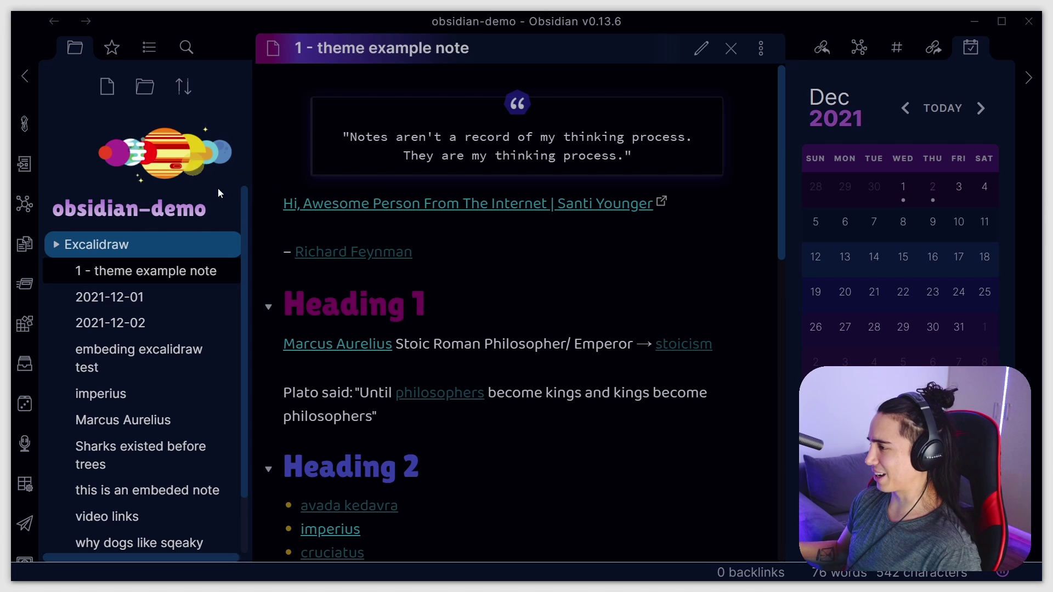
pyautogui.scroll(-7, 335, 144)
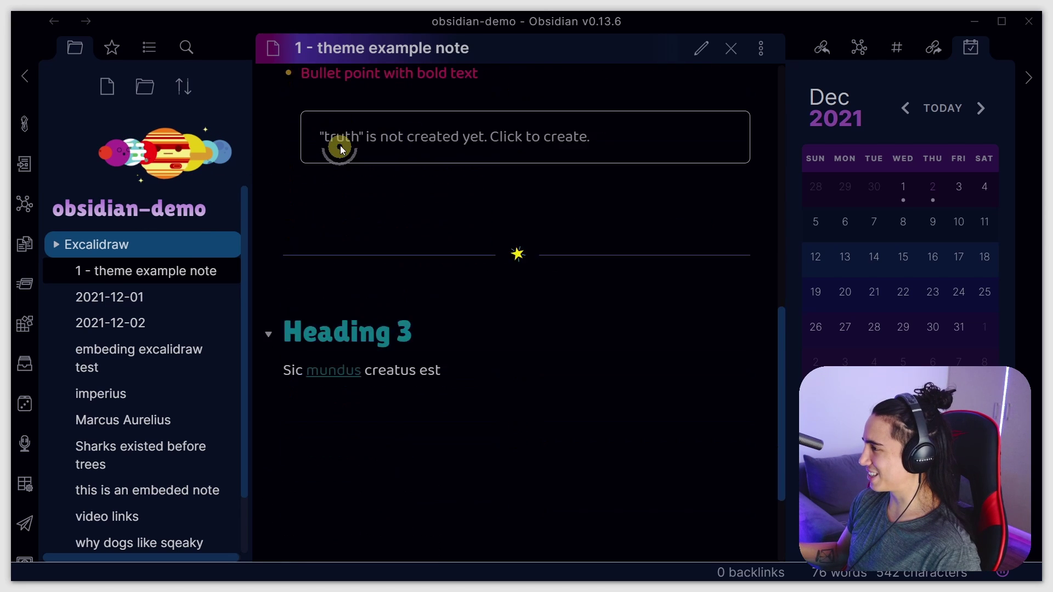
pyautogui.scroll(7, 340, 149)
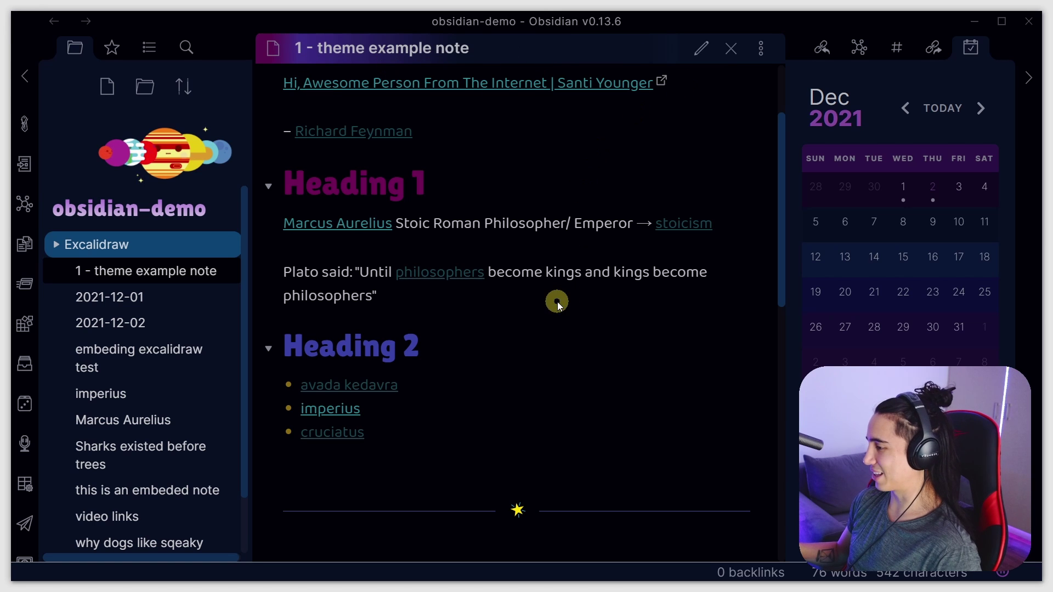
pyautogui.scroll(-2, 98, 387)
pyautogui.scroll(2, 80, 399)
pyautogui.scroll(1, 502, 312)
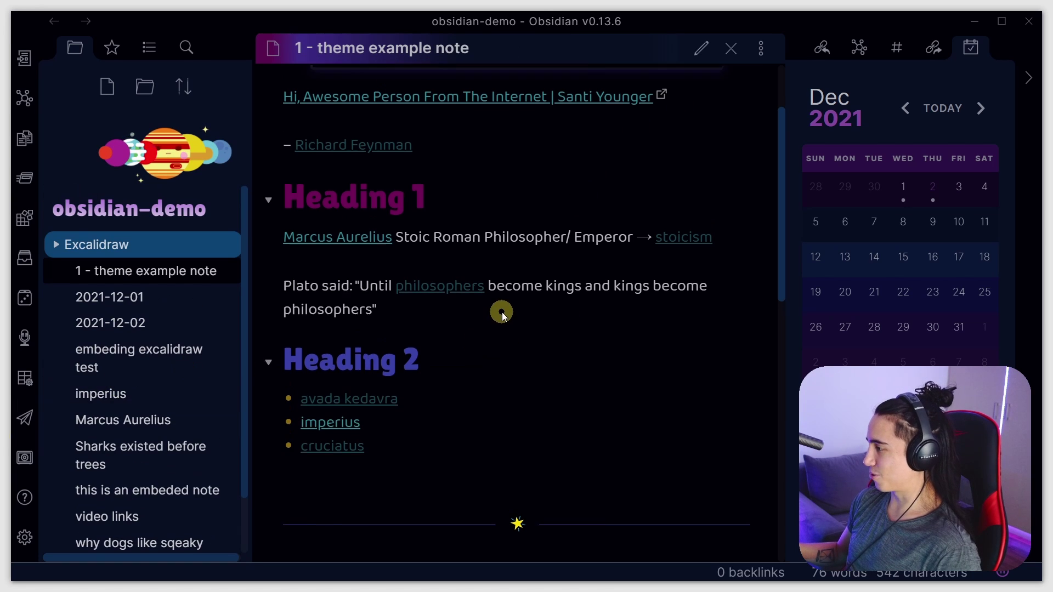
pyautogui.scroll(2, 501, 311)
# Glance at the contest page in Chrome, then switch back to the Obsidian vault
pyautogui.press('super+Tab')
pyautogui.click(474, 231)
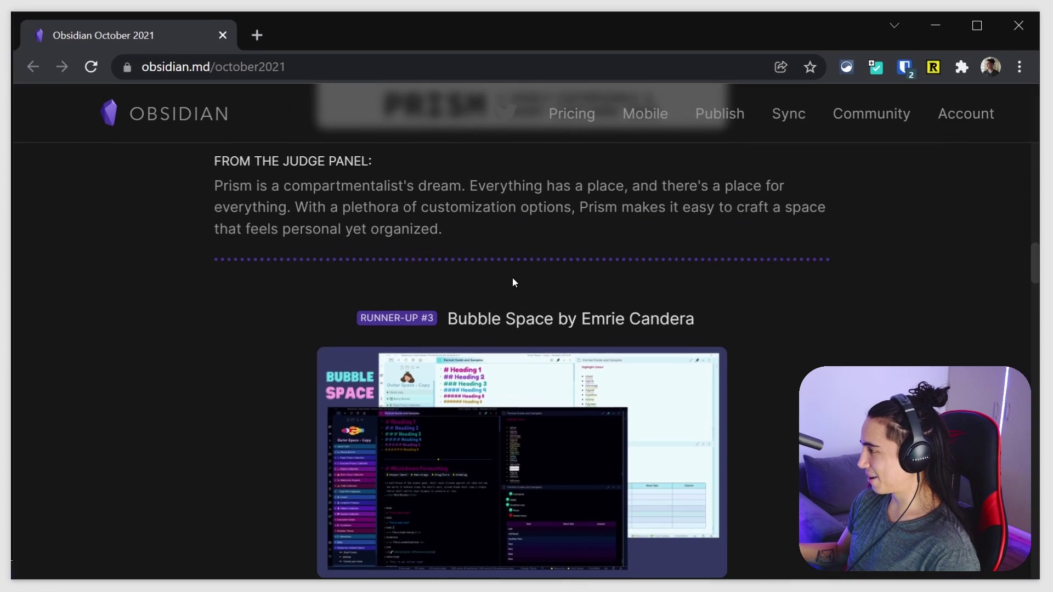
pyautogui.press('super+Tab')
pyautogui.click(351, 193)
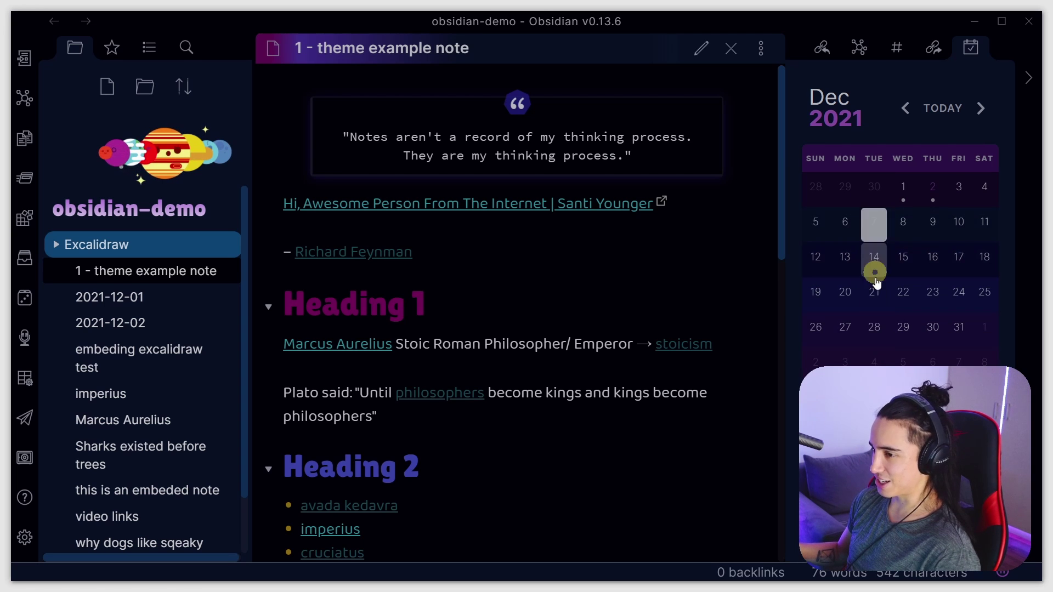
pyautogui.scroll(-12, 540, 355)
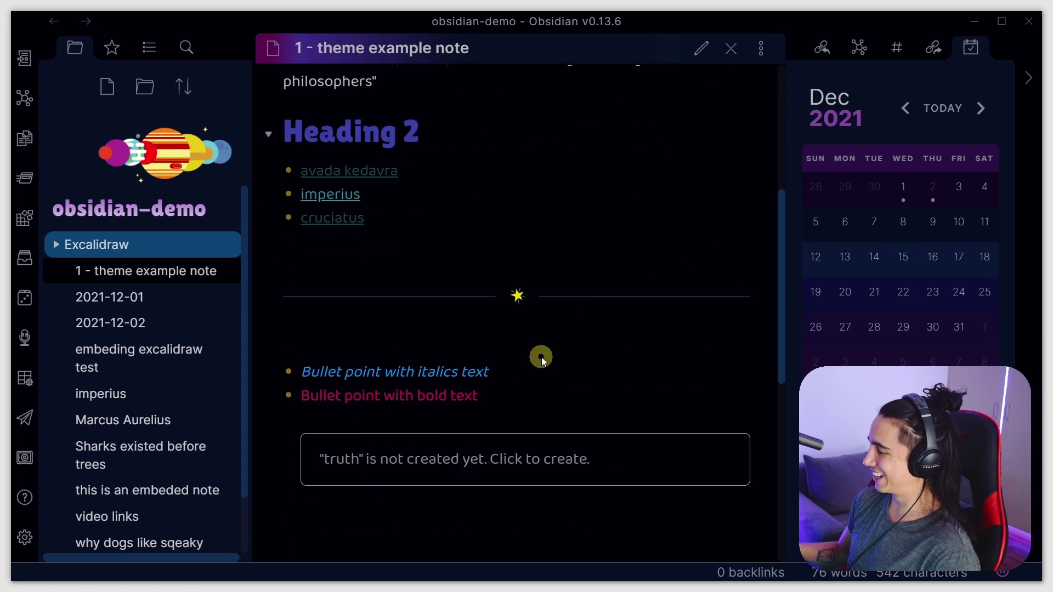
pyautogui.scroll(10, 369, 304)
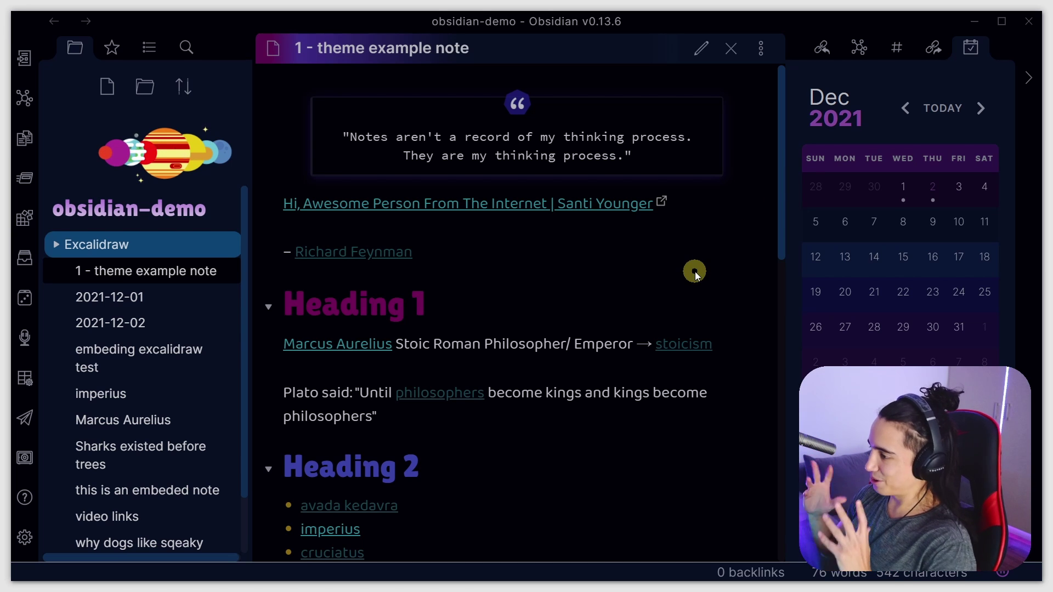
pyautogui.scroll(-4, 331, 261)
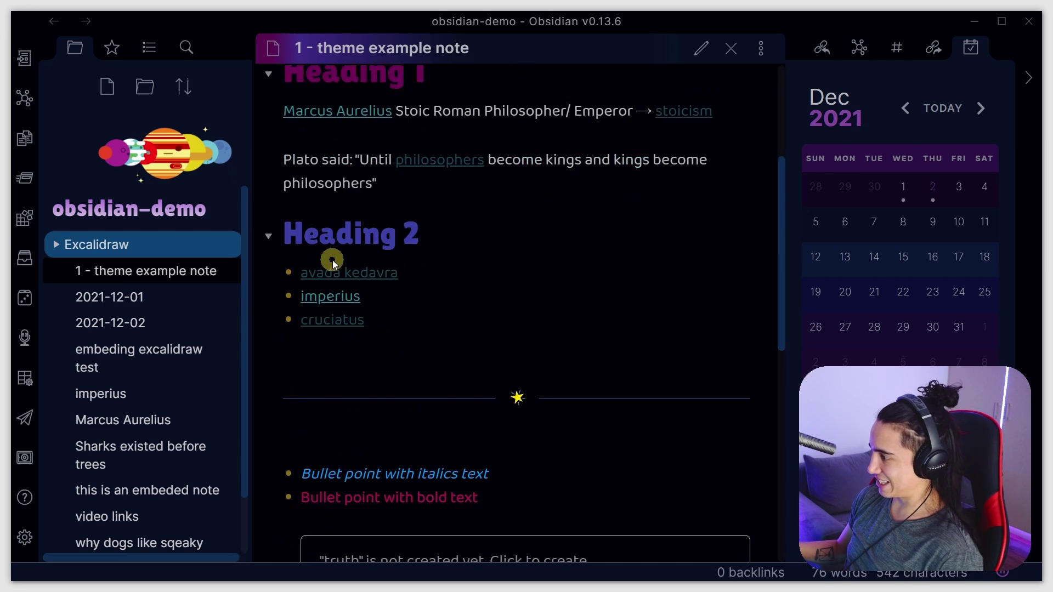
pyautogui.scroll(4, 382, 261)
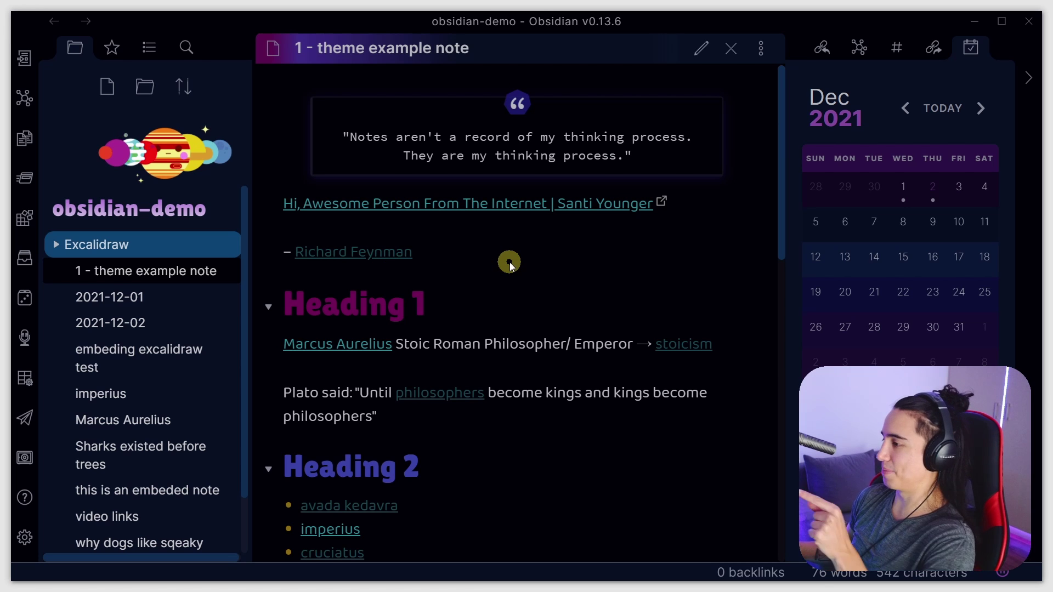
pyautogui.scroll(-4, 372, 261)
pyautogui.scroll(4, 366, 295)
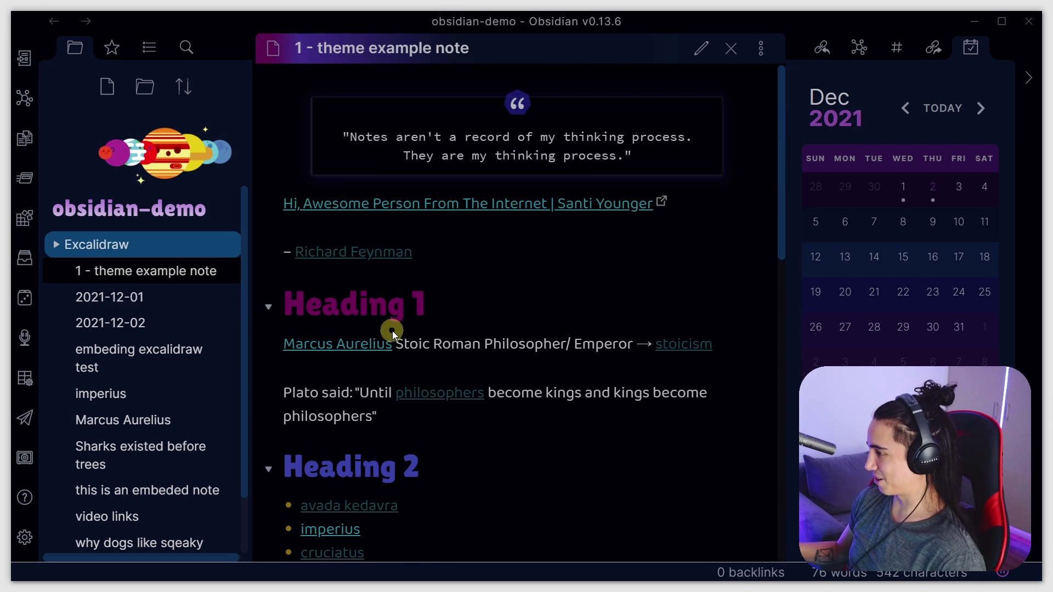
pyautogui.scroll(-1, 29, 530)
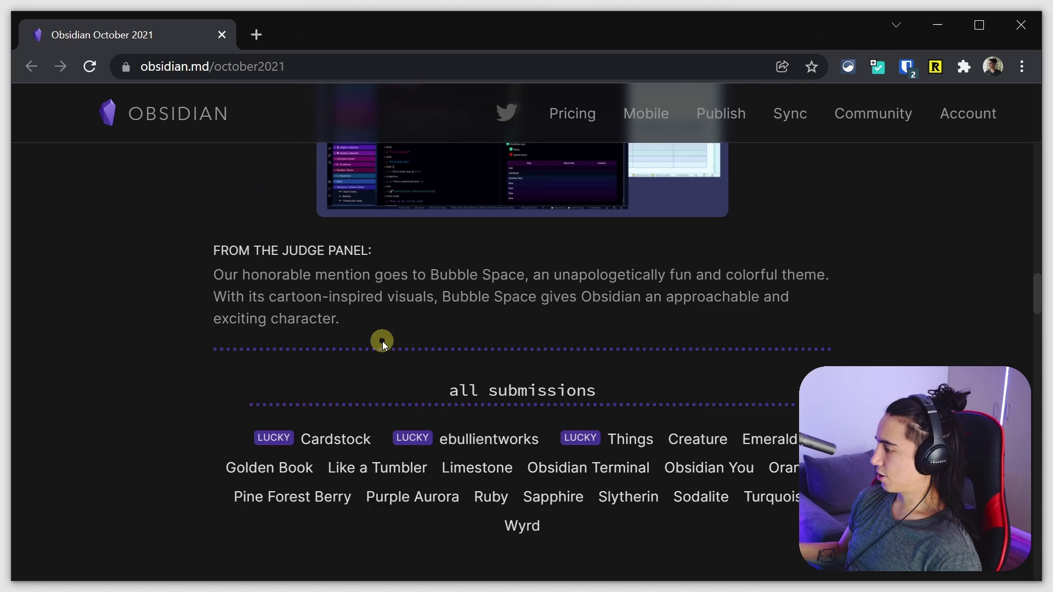
pyautogui.scroll(10, 383, 341)
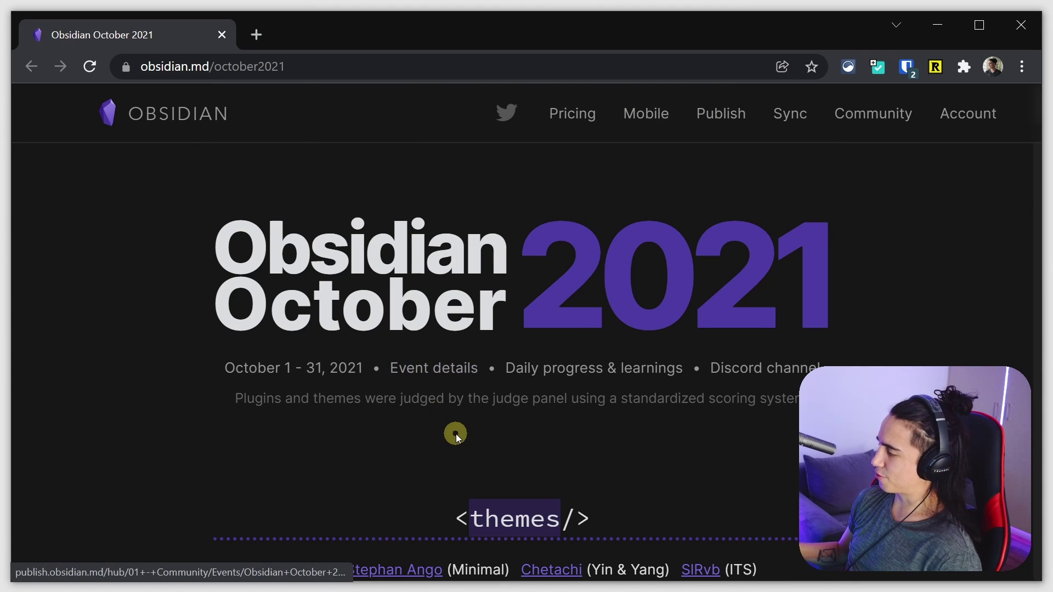
# Scroll to the <plugins/> heading, select 'plugins', and view the CodeMirror Options winner
pyautogui.scroll(-20, 456, 433)
pyautogui.scroll(-12, 455, 436)
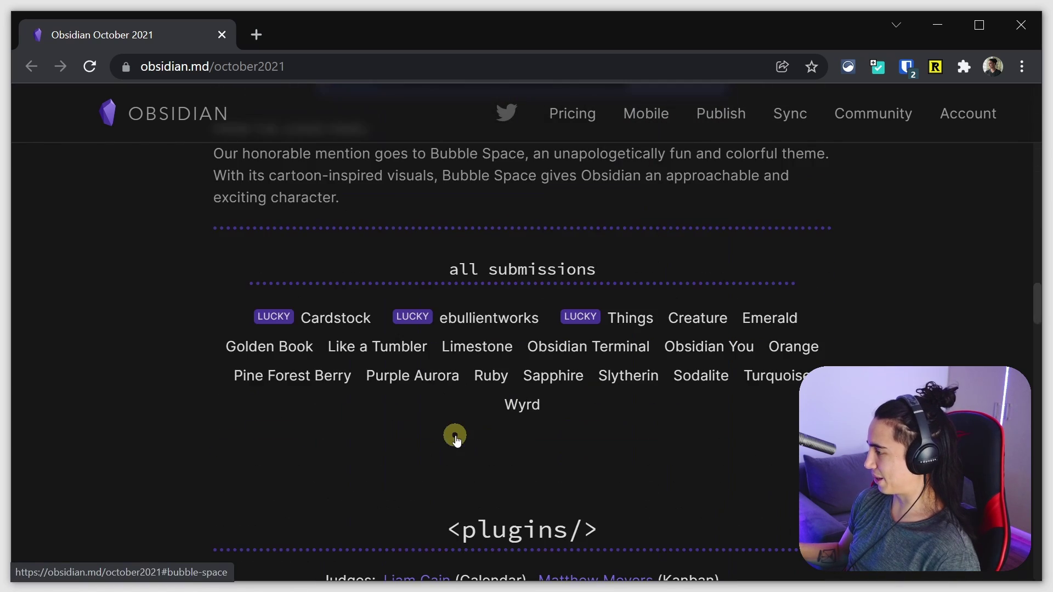
pyautogui.doubleClick(514, 284)
pyautogui.scroll(-20, 516, 314)
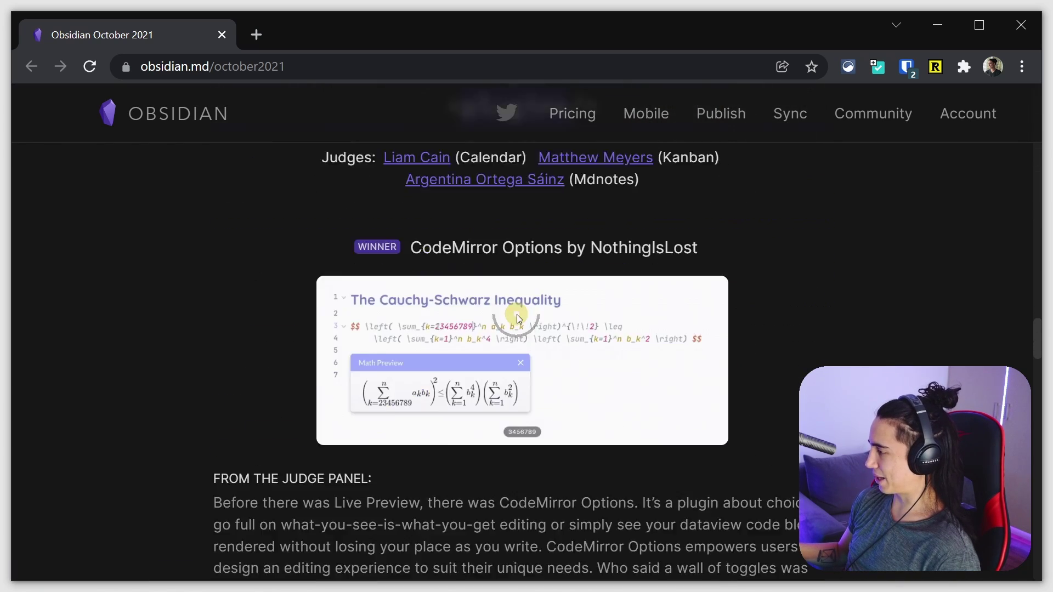
pyautogui.scroll(15, 516, 314)
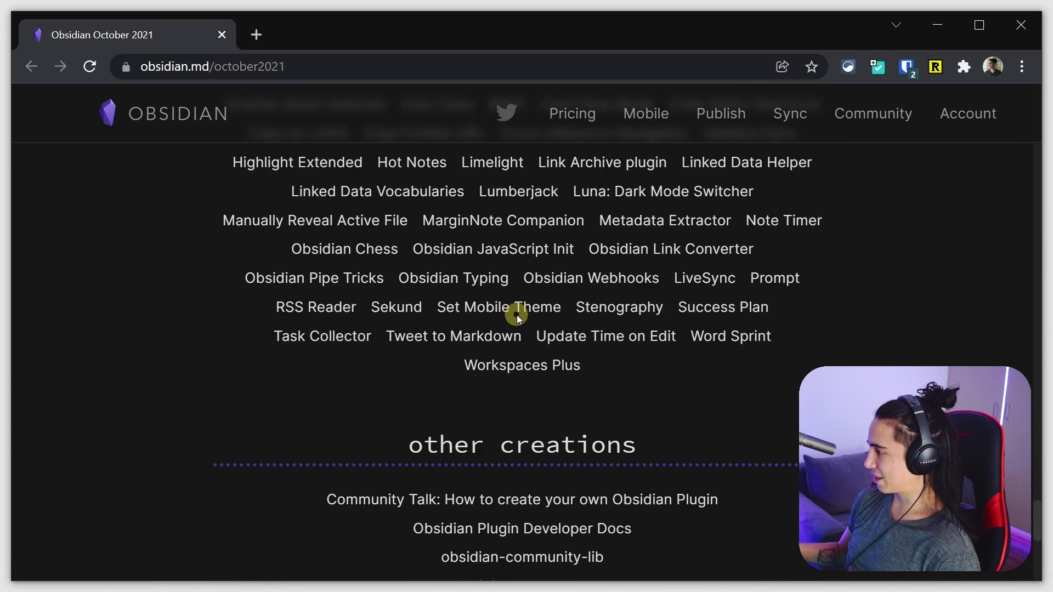
pyautogui.scroll(12, 399, 281)
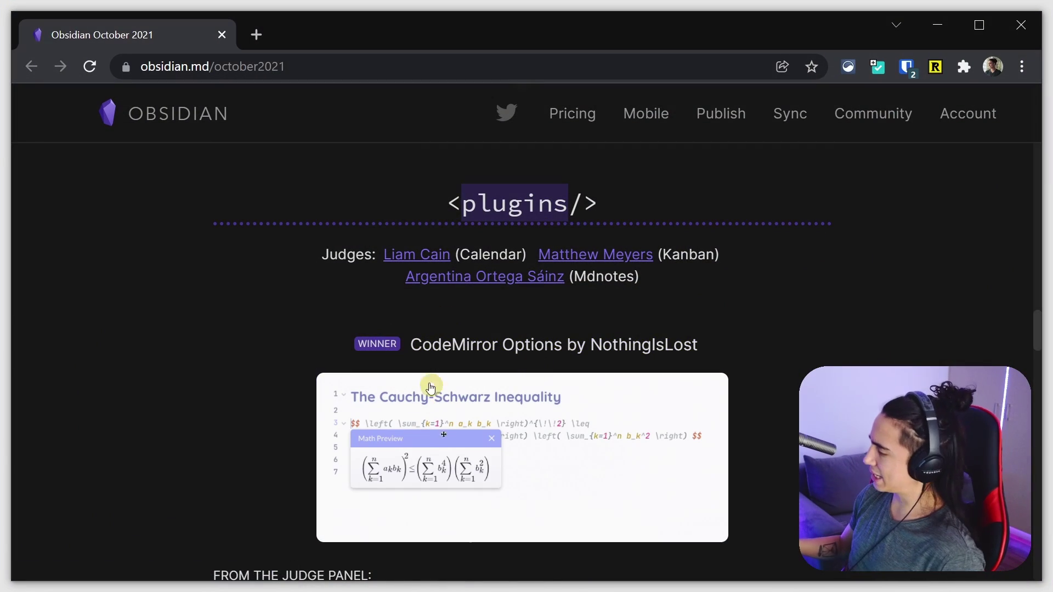
# Scroll past CodeMirror Options to the Fantasy Calendar runner-up #1, then open a new tab
pyautogui.scroll(-1, 469, 433)
pyautogui.scroll(-2, 469, 433)
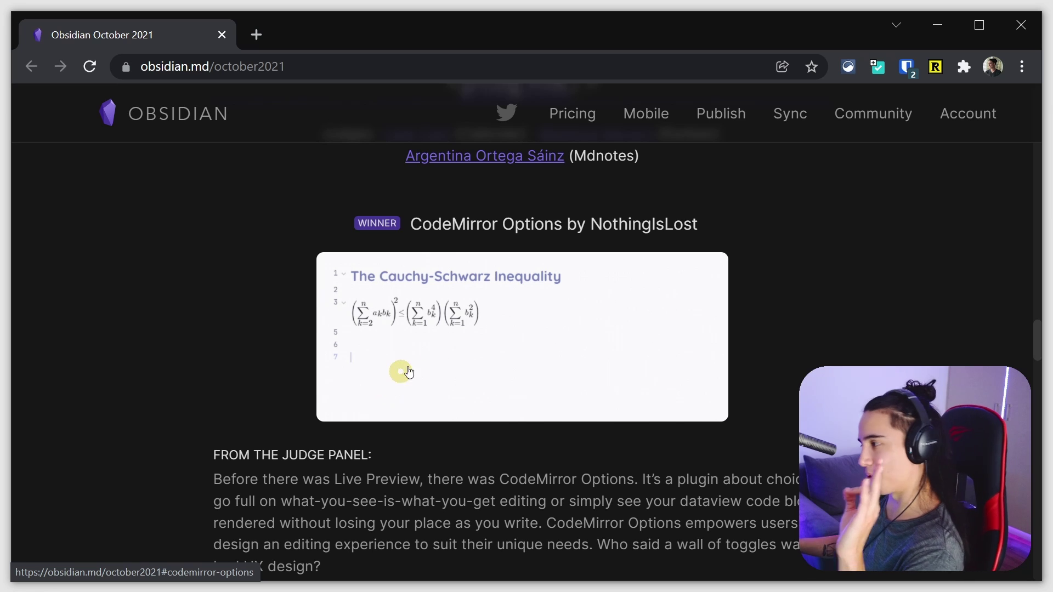
pyautogui.scroll(-2, 432, 427)
pyautogui.scroll(-4, 432, 427)
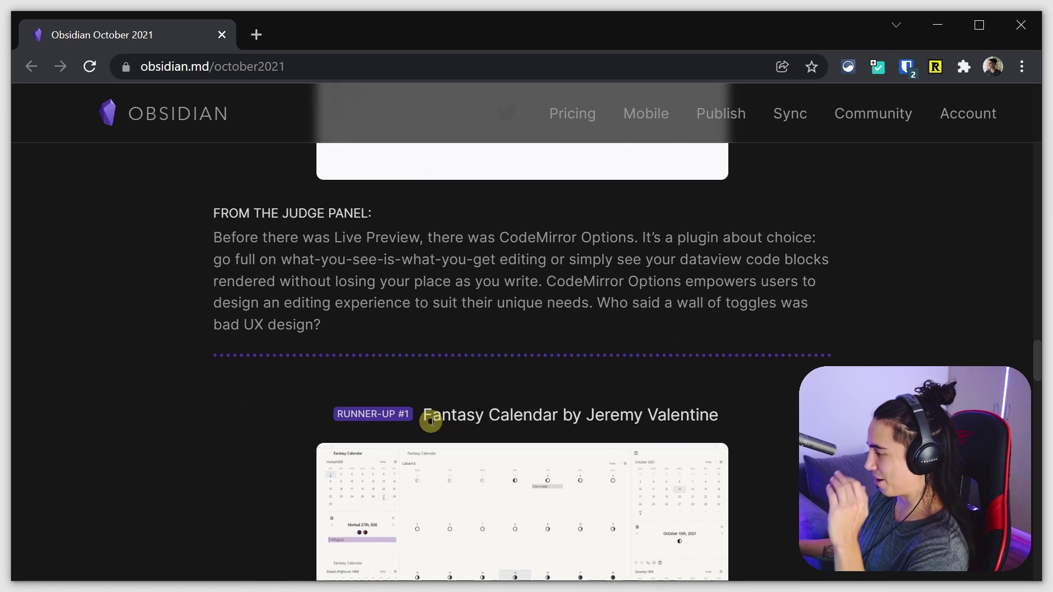
pyautogui.scroll(-2, 432, 427)
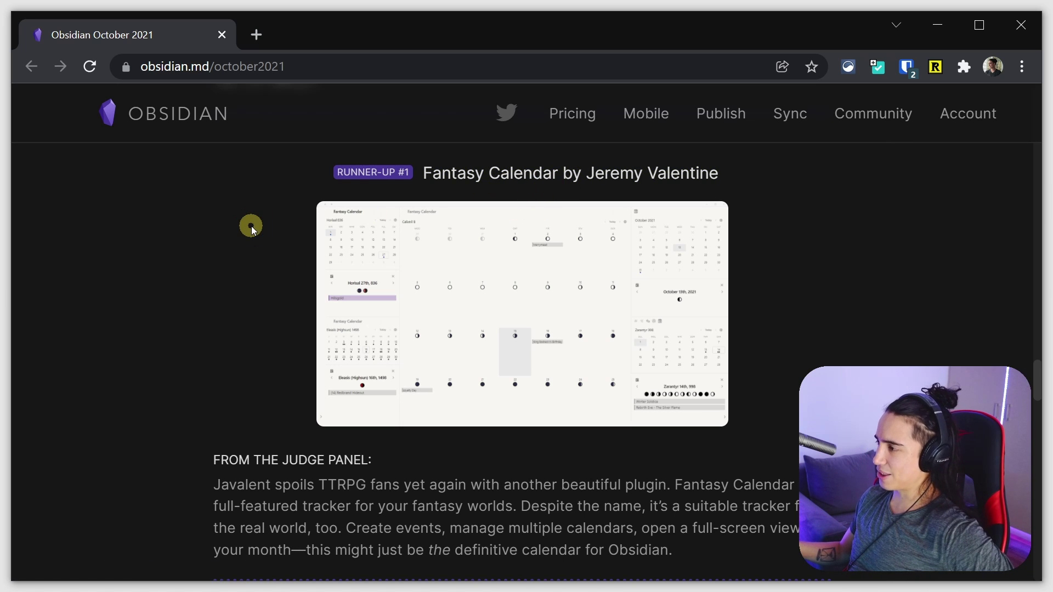
pyautogui.hotkey('ctrl', 't')
# Search for 'fantasy calendar' and open the app.fantasy-calendar.com website
pyautogui.write('fantasy calendar')
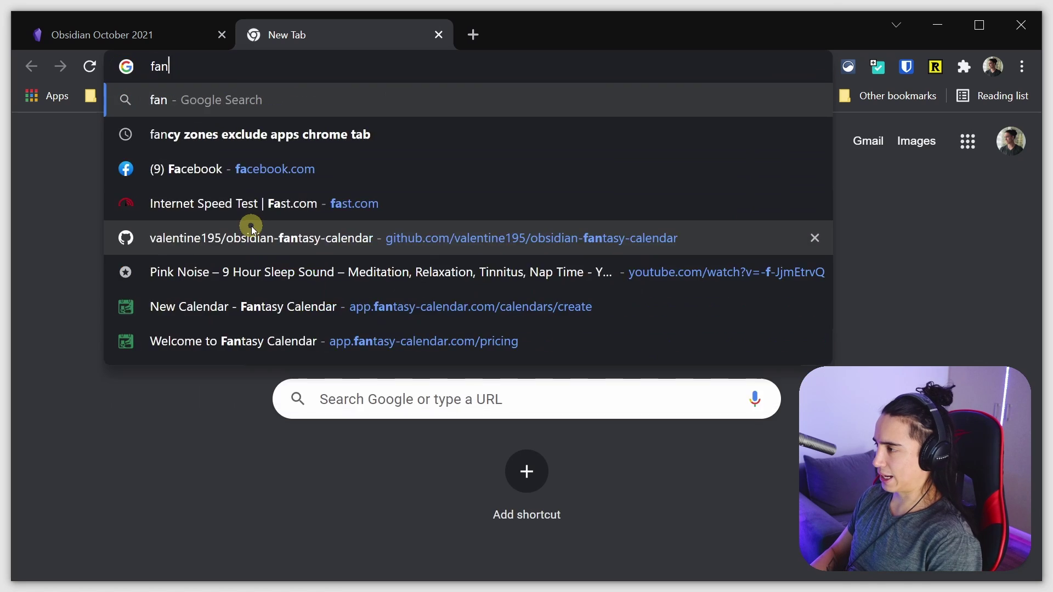
pyautogui.press('Return')
pyautogui.click(152, 309)
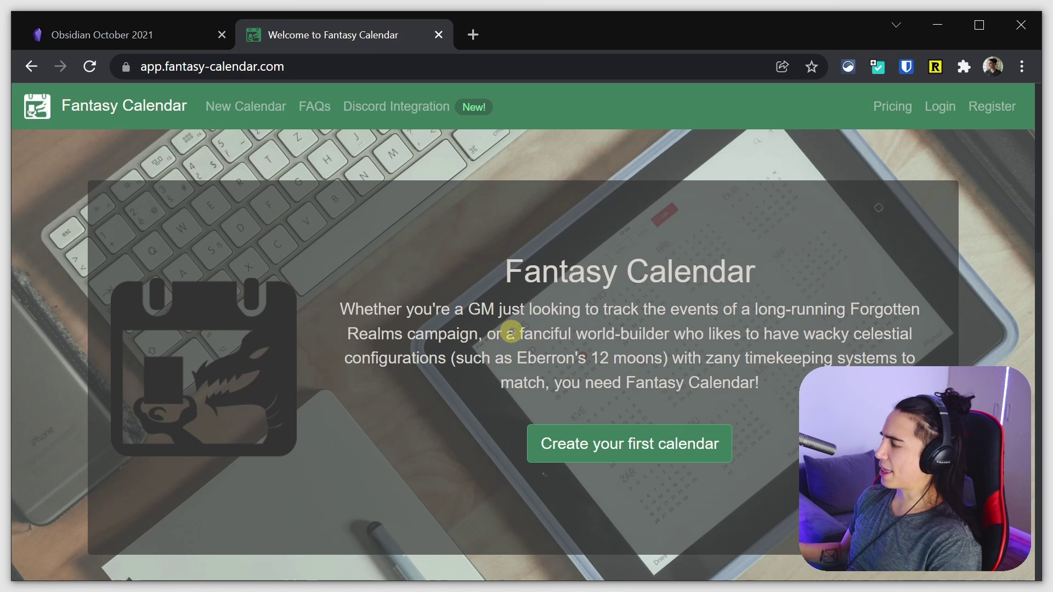
# Browse the Fantasy Calendar features, selecting 'D&D', then return to the October 2021 tab
pyautogui.moveTo(764, 271); pyautogui.dragTo(500, 272)
pyautogui.scroll(-2, 510, 290)
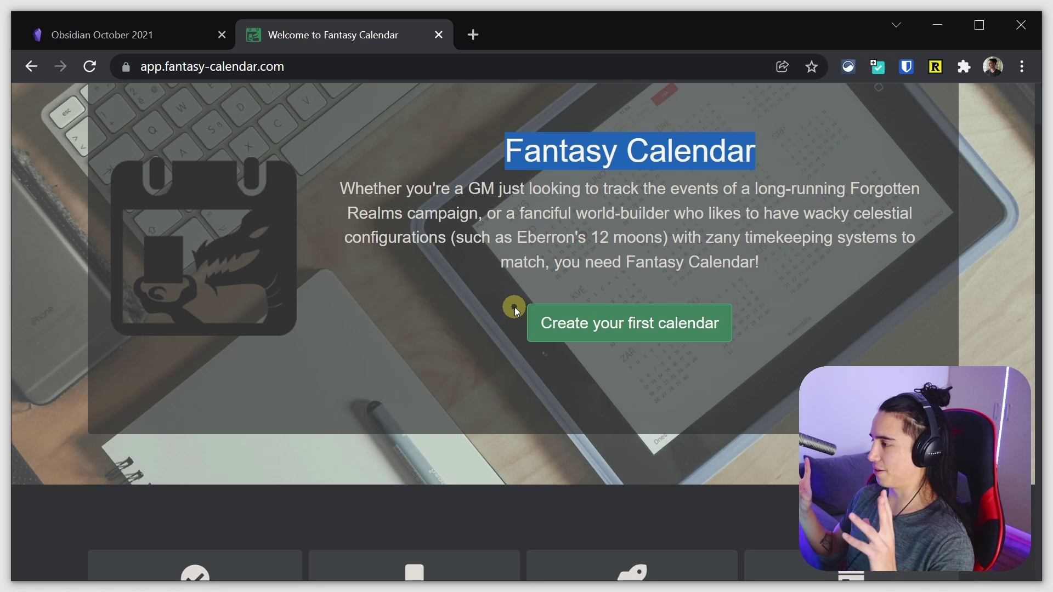
pyautogui.scroll(-6, 525, 300)
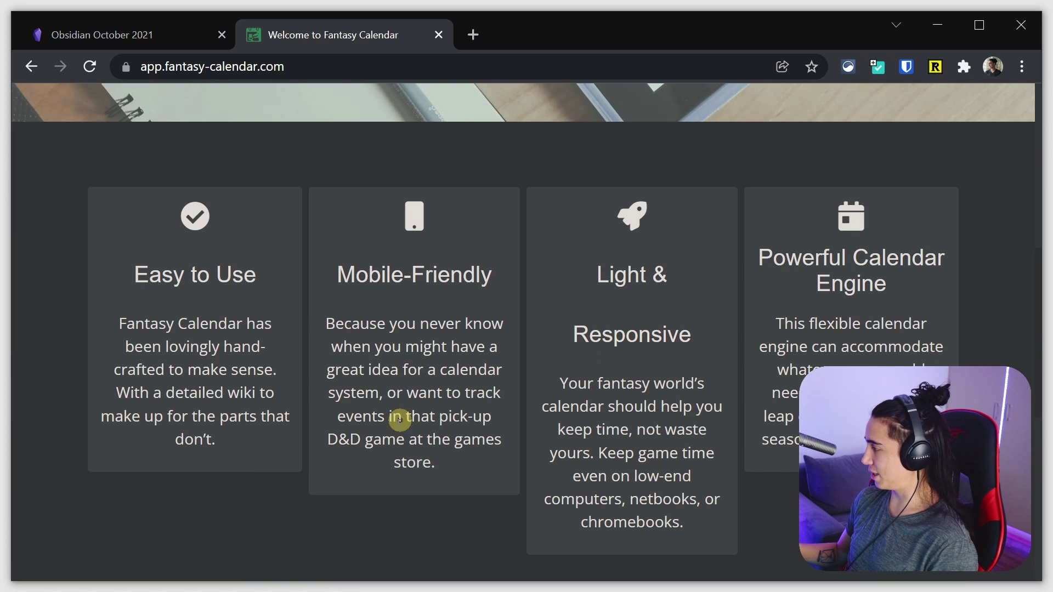
pyautogui.moveTo(350, 436); pyautogui.dragTo(317, 431)
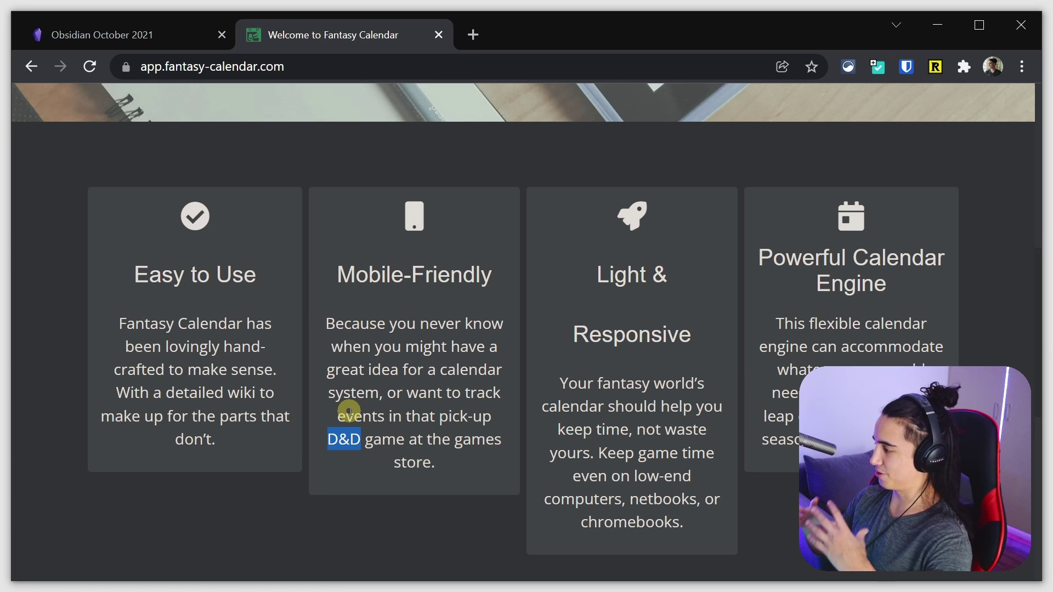
pyautogui.scroll(-4, 349, 411)
pyautogui.scroll(11, 343, 383)
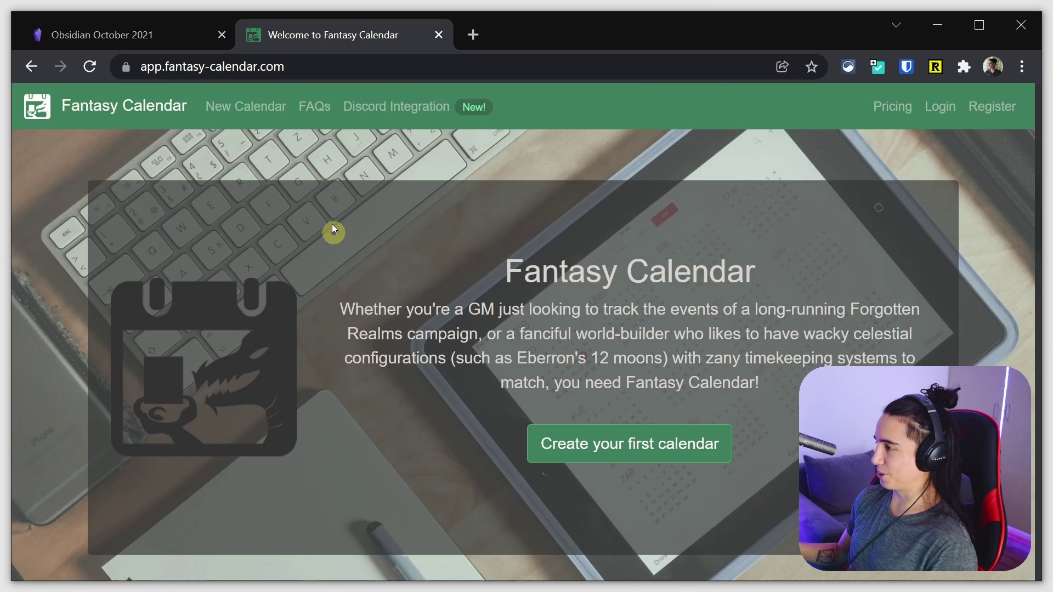
pyautogui.click(152, 48)
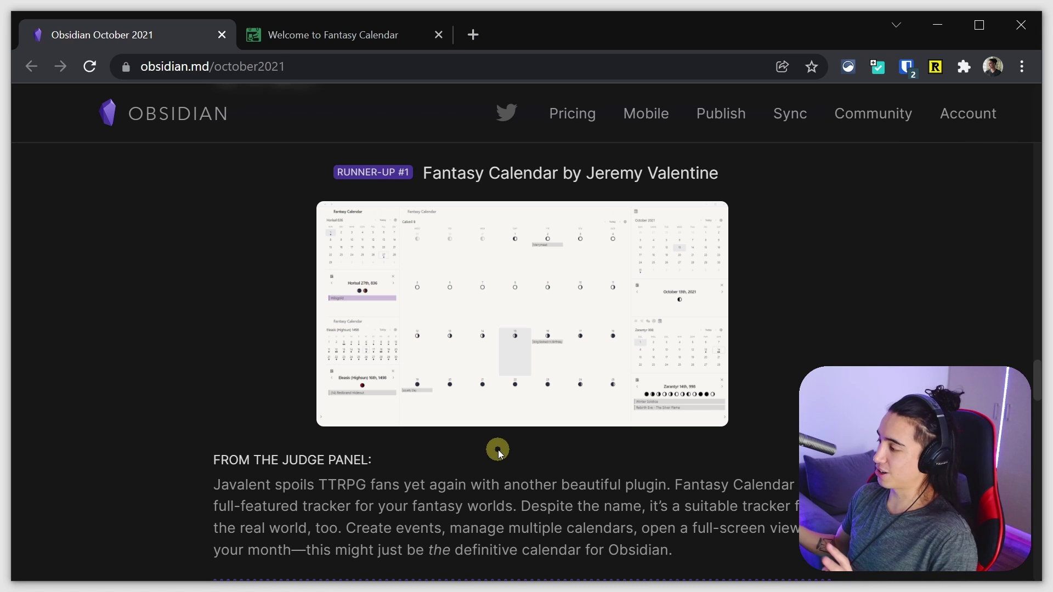
# Highlight and deselect the Fantasy Calendar judge-panel paragraph while reviewing the entry
pyautogui.moveTo(719, 542); pyautogui.dragTo(219, 466)
pyautogui.click(273, 387)
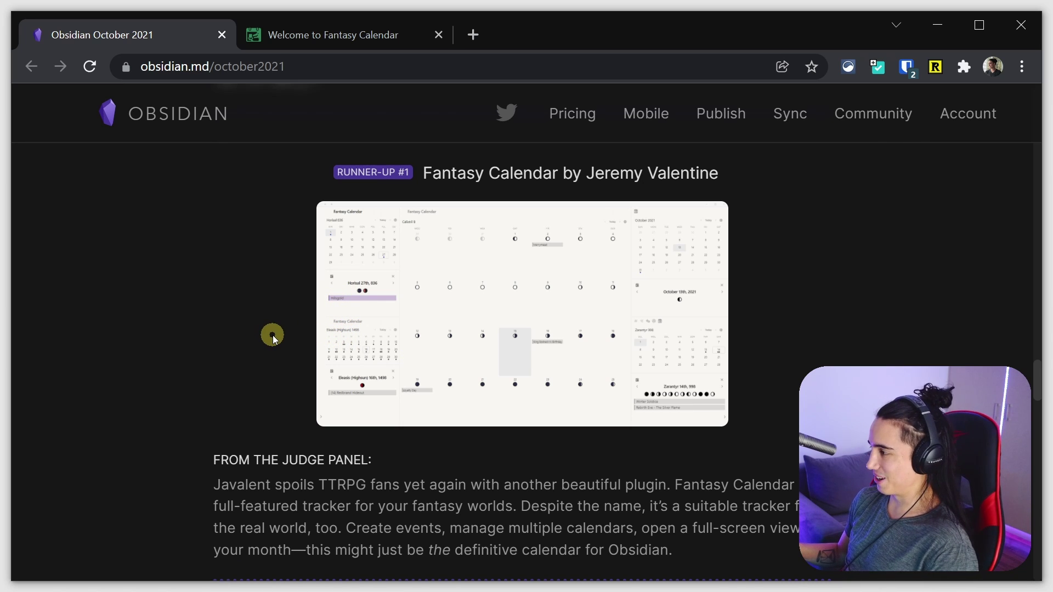
pyautogui.scroll(4, 272, 335)
pyautogui.scroll(-4, 272, 335)
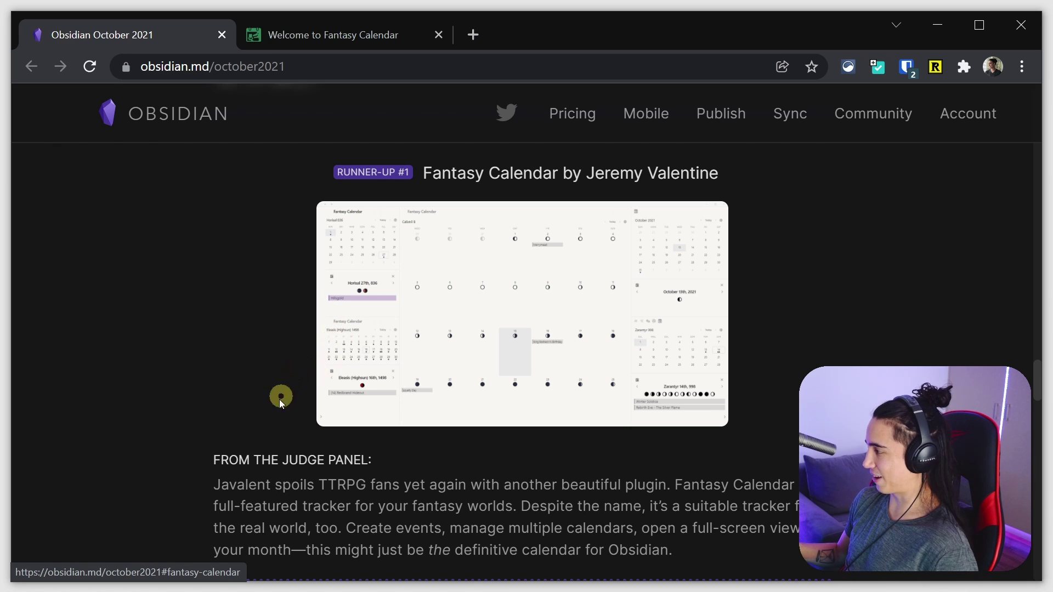
pyautogui.scroll(-2, 246, 438)
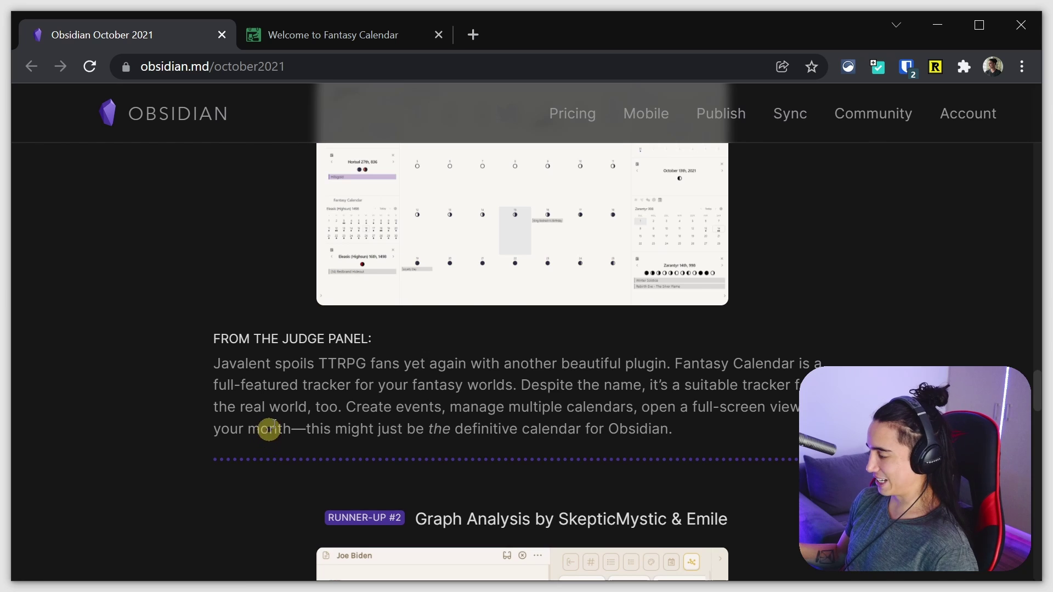
pyautogui.scroll(5, 269, 428)
pyautogui.scroll(2, 611, 299)
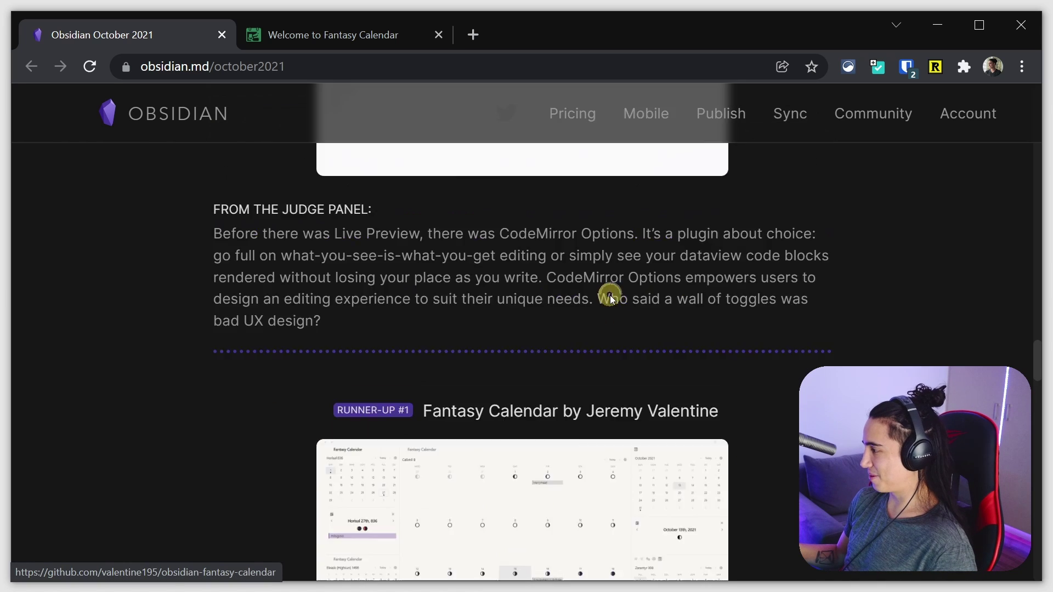
pyautogui.scroll(4, 611, 298)
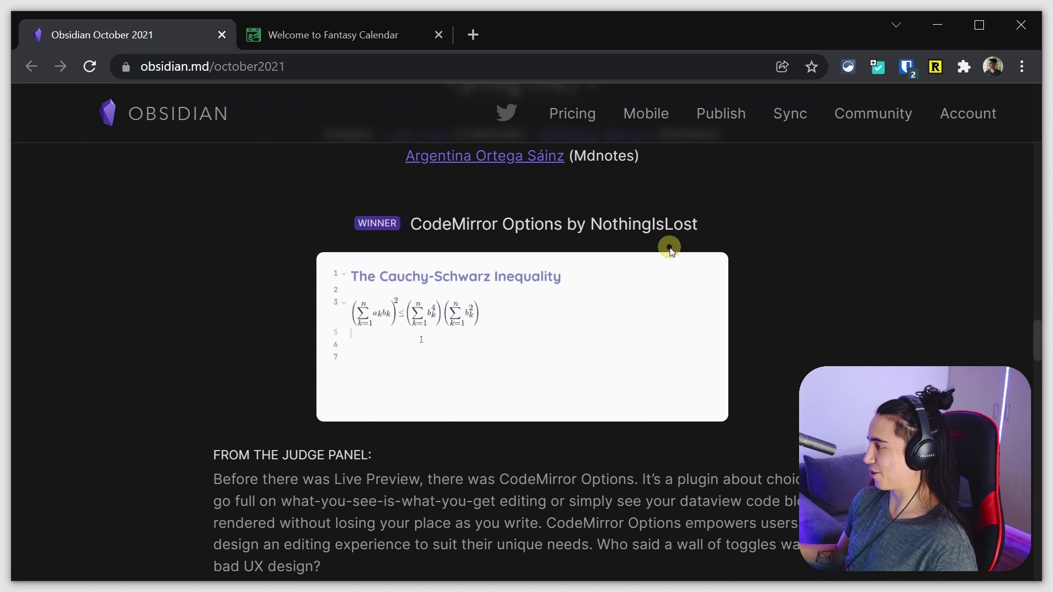
pyautogui.moveTo(667, 228); pyautogui.dragTo(686, 228)
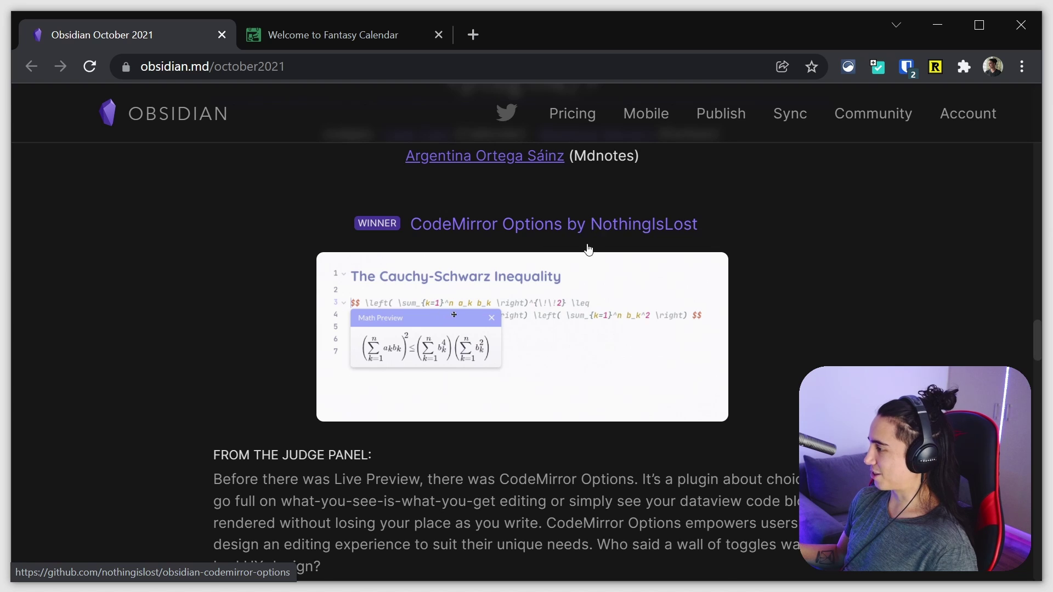
# Scroll past Graph Analysis down to the Runner-up #3 Vale plugin entry
pyautogui.scroll(-6, 546, 375)
pyautogui.scroll(-10, 546, 375)
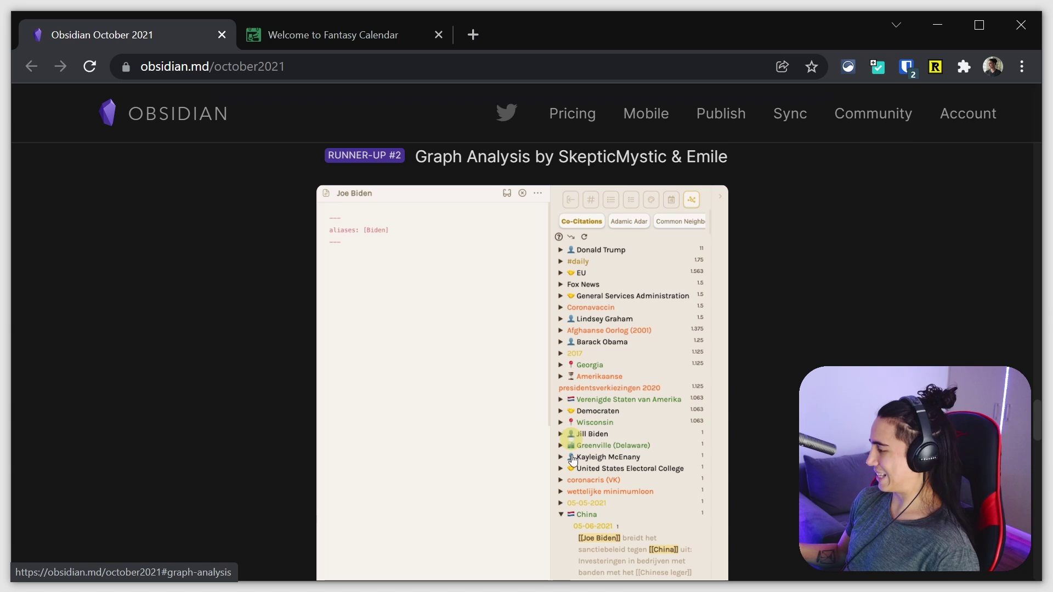
pyautogui.scroll(-2, 526, 329)
pyautogui.scroll(2, 526, 329)
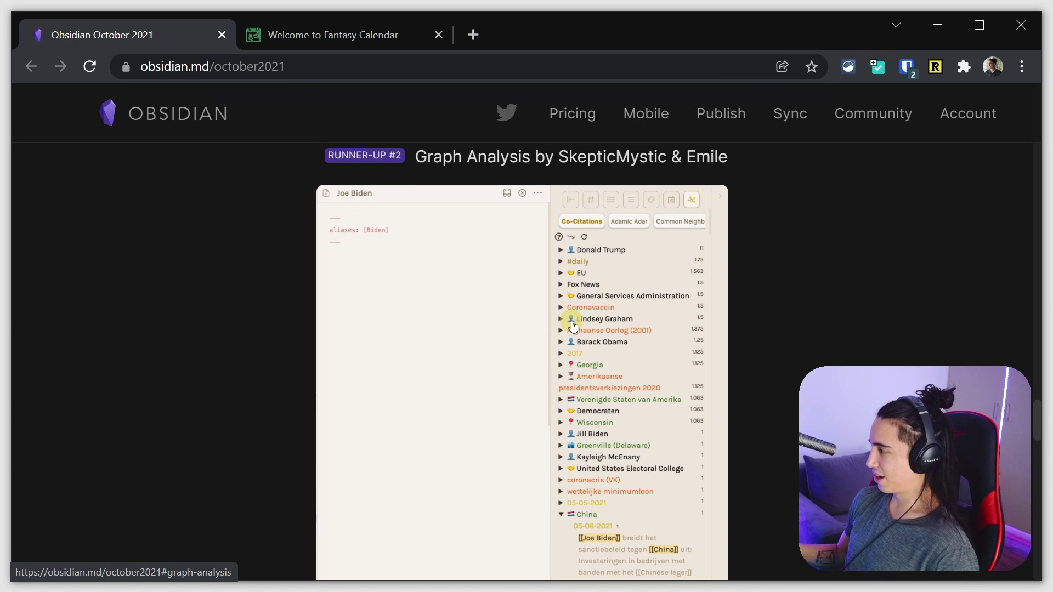
pyautogui.scroll(2, 562, 362)
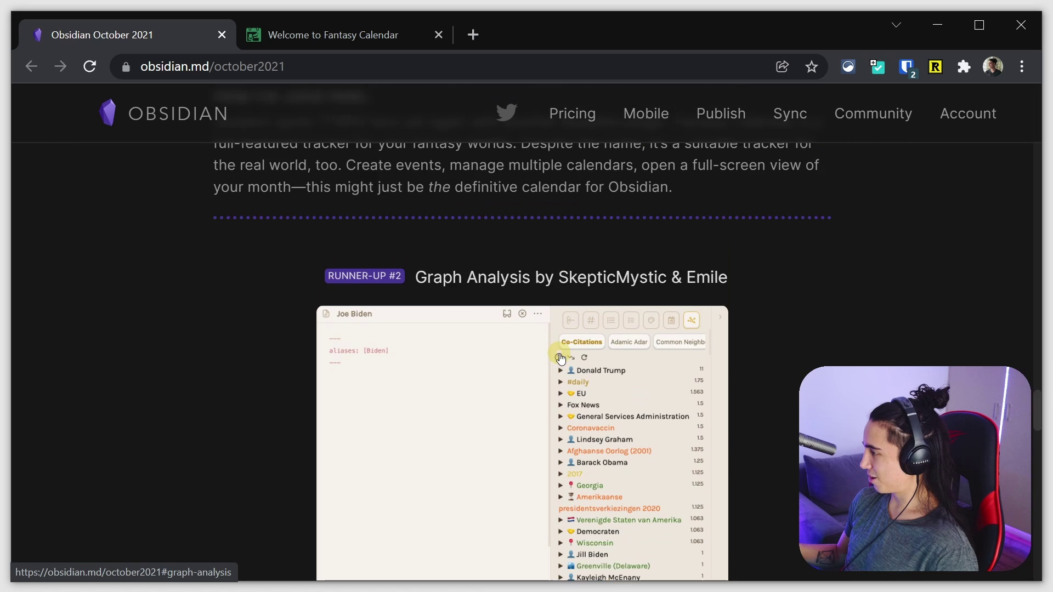
pyautogui.scroll(-5, 562, 357)
pyautogui.scroll(6, 562, 353)
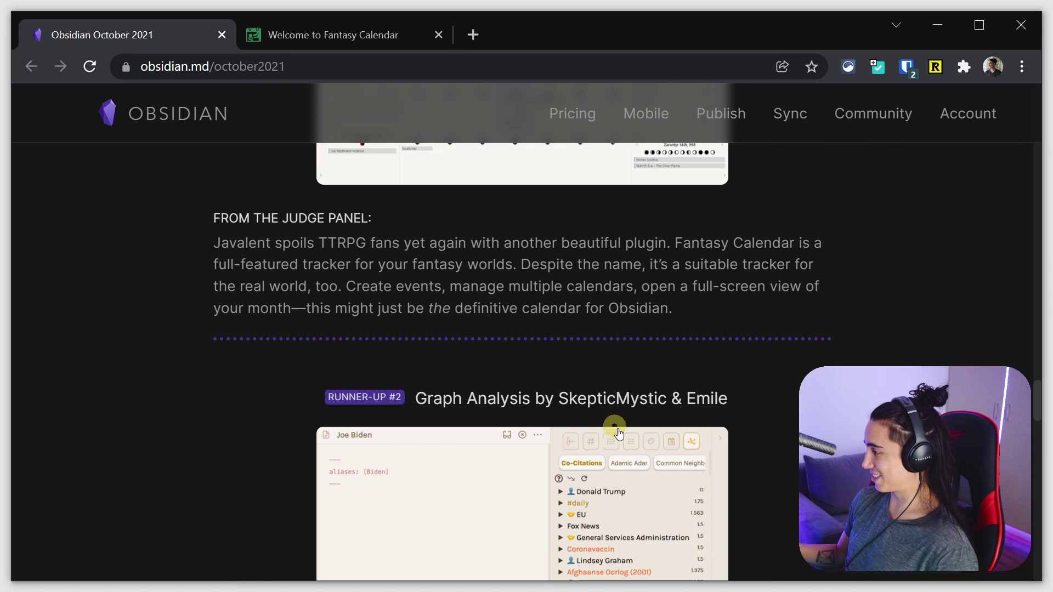
pyautogui.scroll(-4, 641, 422)
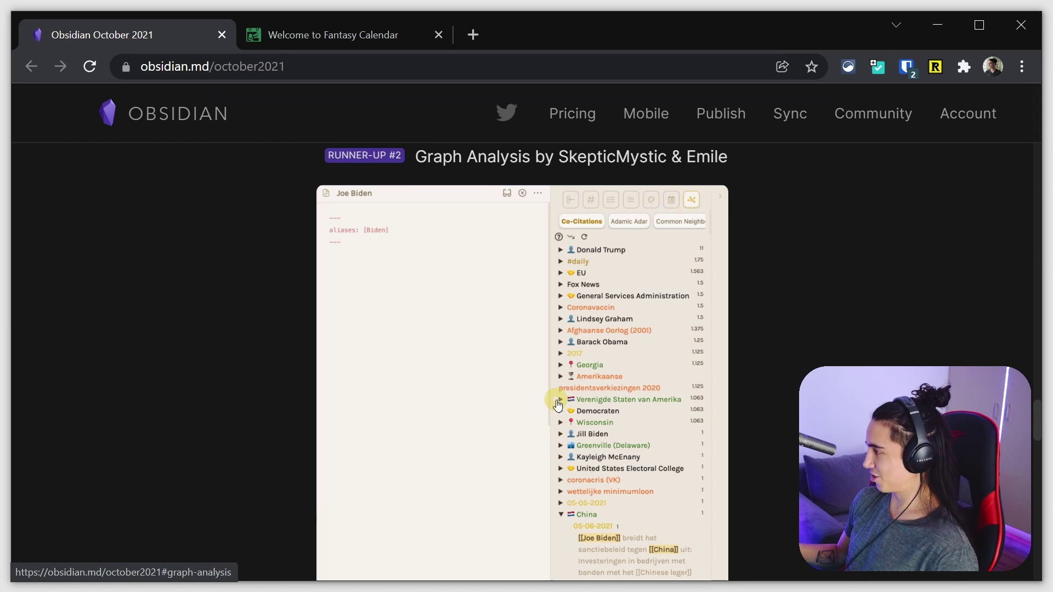
pyautogui.scroll(-10, 555, 404)
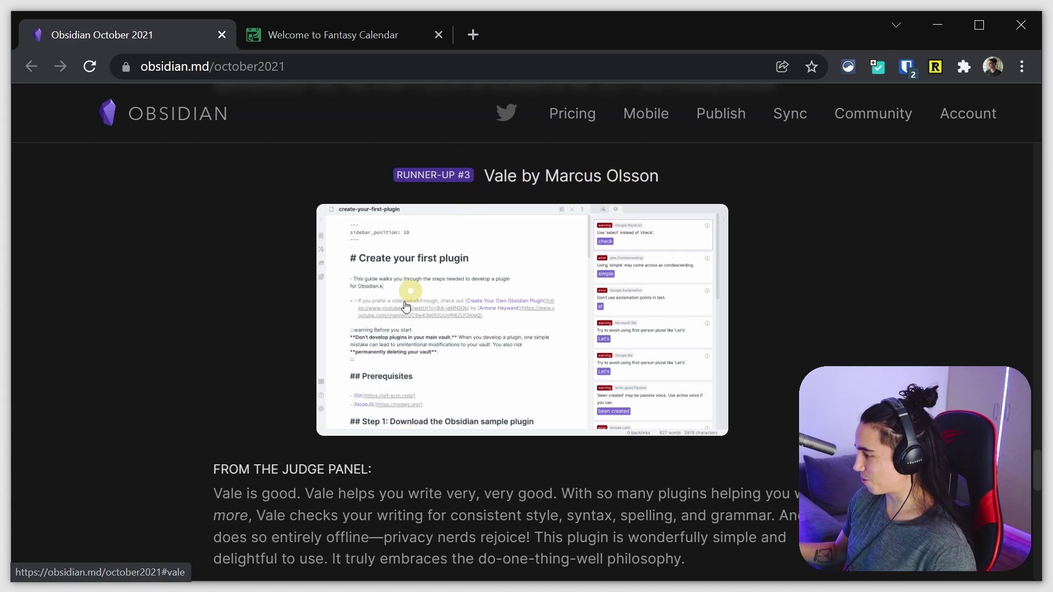
pyautogui.click(570, 400)
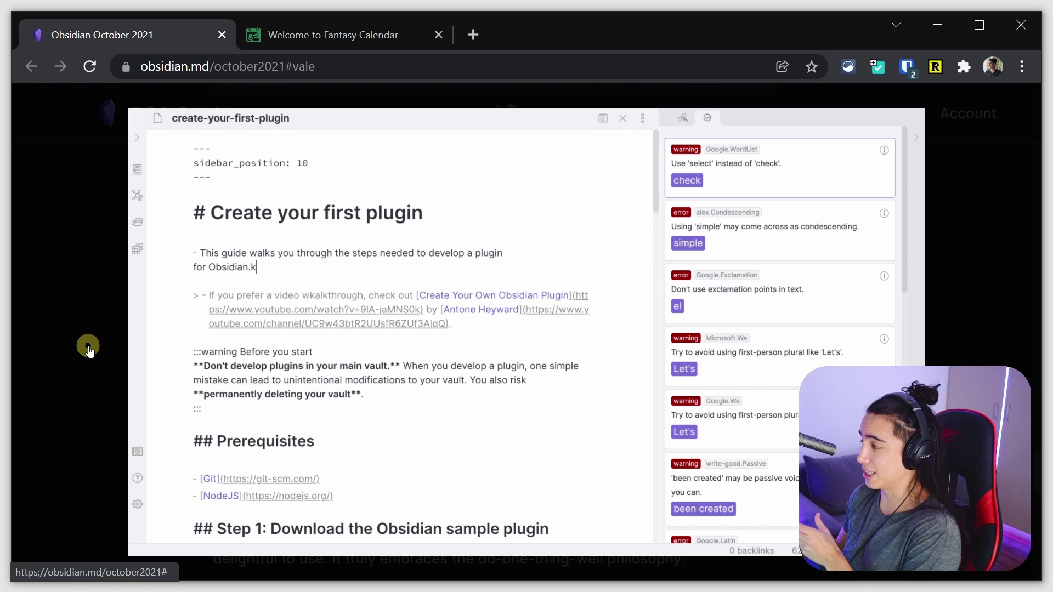
pyautogui.click(88, 348)
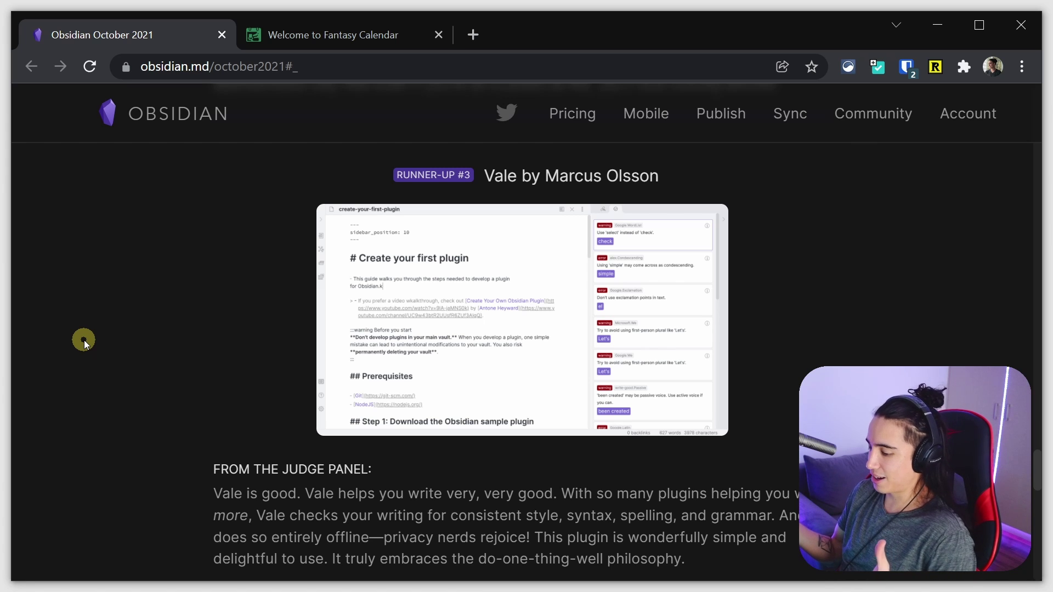
pyautogui.press('super+Tab')
pyautogui.click(324, 146)
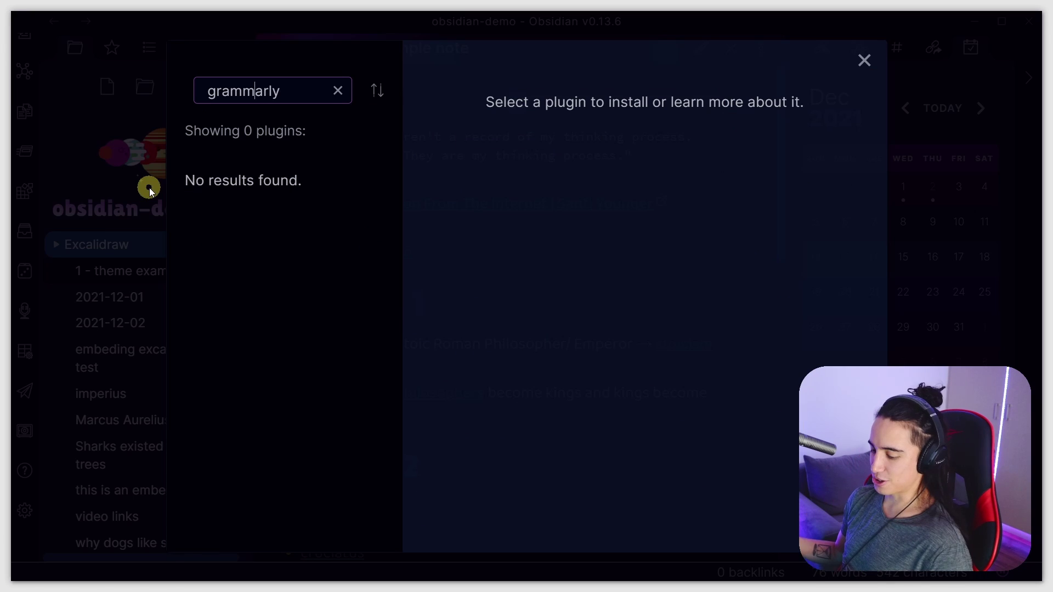
pyautogui.press('super+Tab')
pyautogui.click(392, 176)
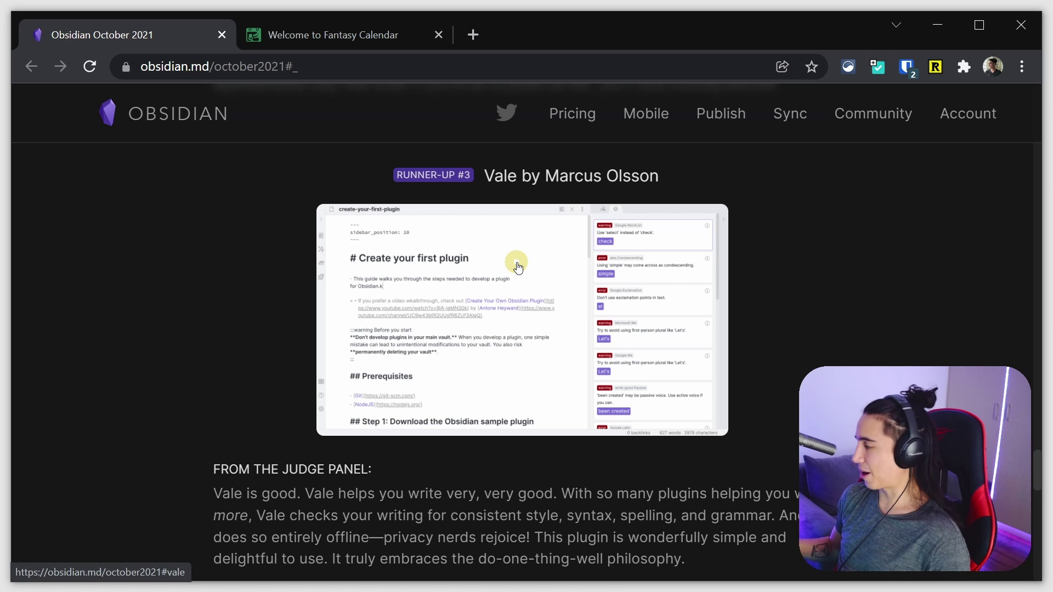
# Scroll down through the 'all submissions' and 'other creations' lists, then back up to the October 2021 title
pyautogui.scroll(-4, 483, 285)
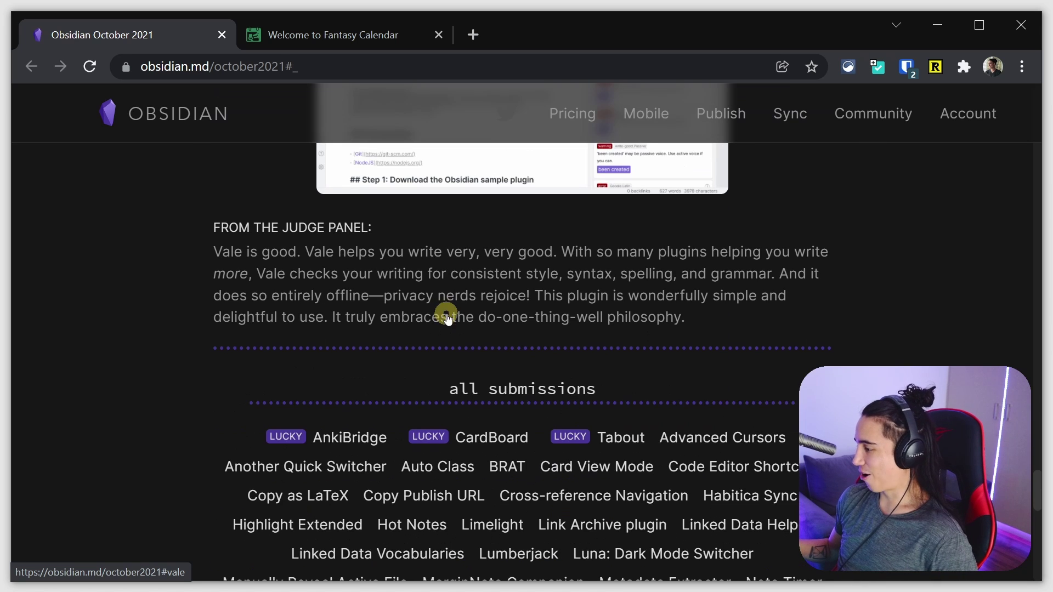
pyautogui.scroll(-1, 450, 279)
pyautogui.scroll(-3, 528, 246)
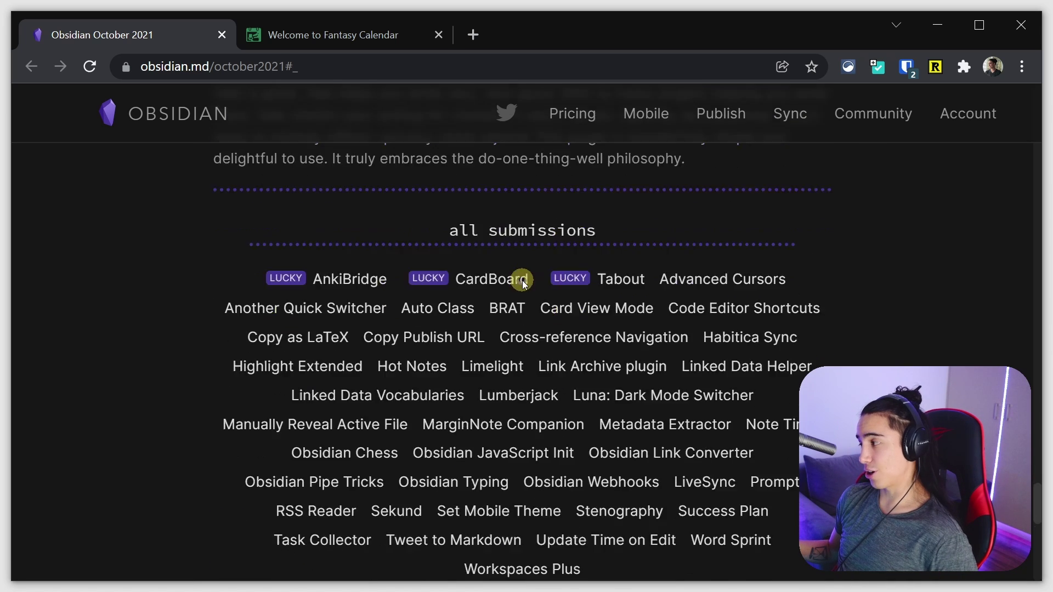
pyautogui.scroll(-4, 585, 452)
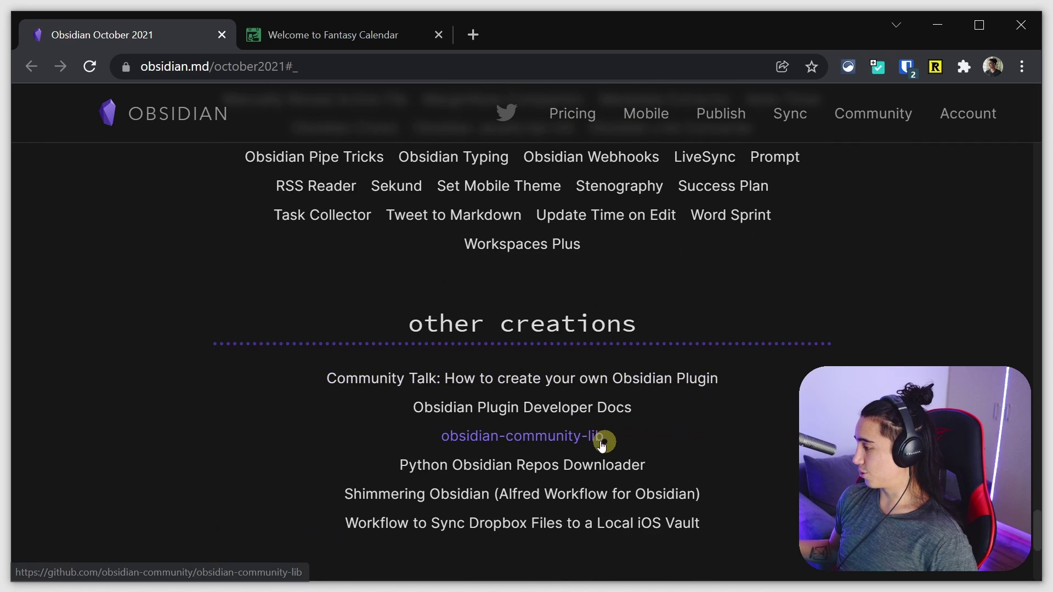
pyautogui.scroll(8, 446, 282)
pyautogui.scroll(6, 259, 116)
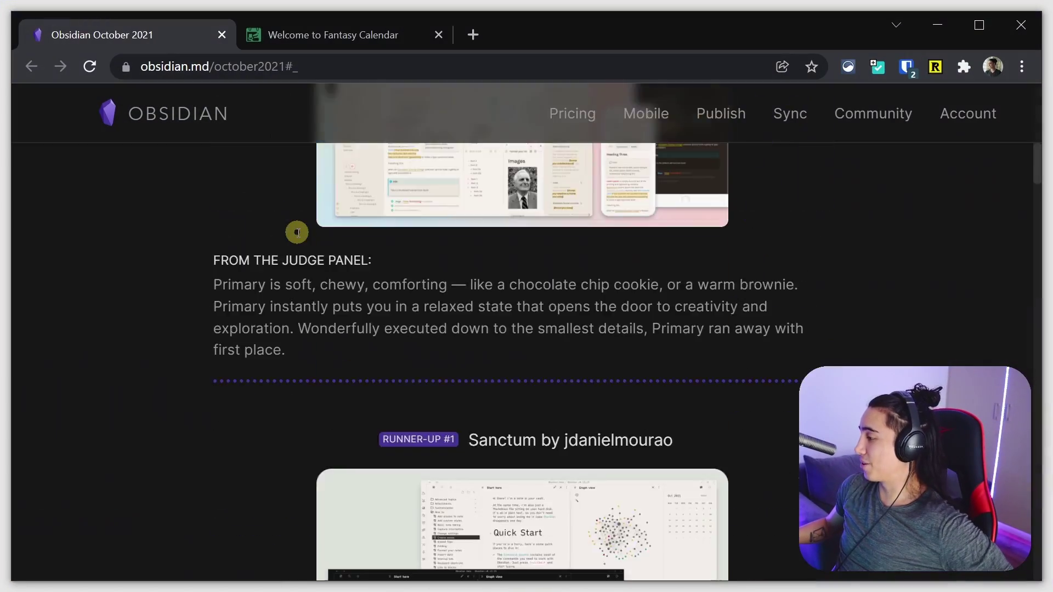
# Scroll the contest page up and back down around the winning Primary theme's review
pyautogui.scroll(6, 297, 232)
pyautogui.scroll(-2, 297, 232)
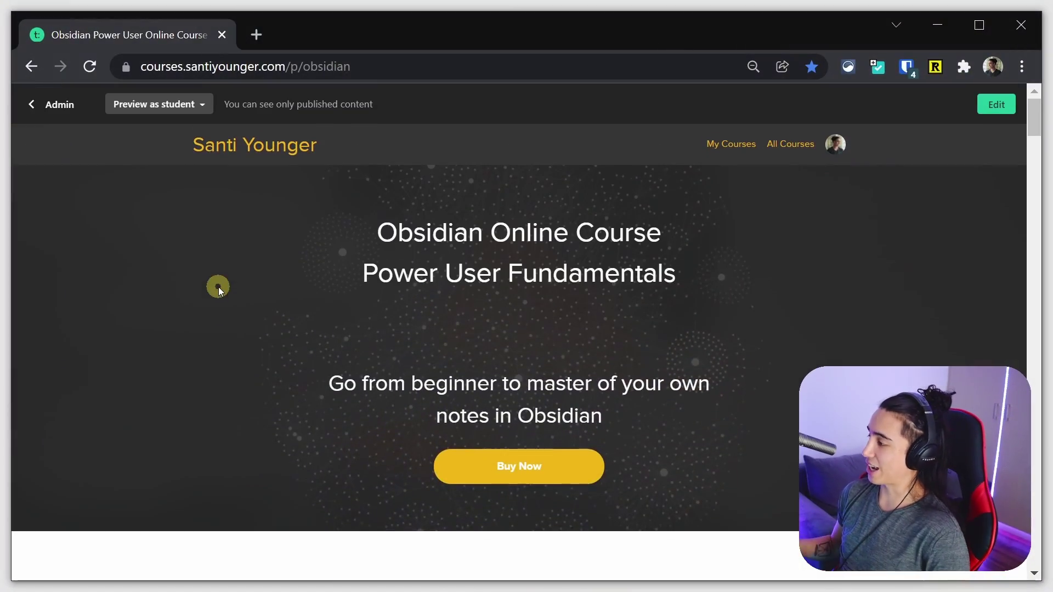
# Scroll the Power User course page down to its course content list, then back up to the graph-view video
pyautogui.scroll(-6, 261, 329)
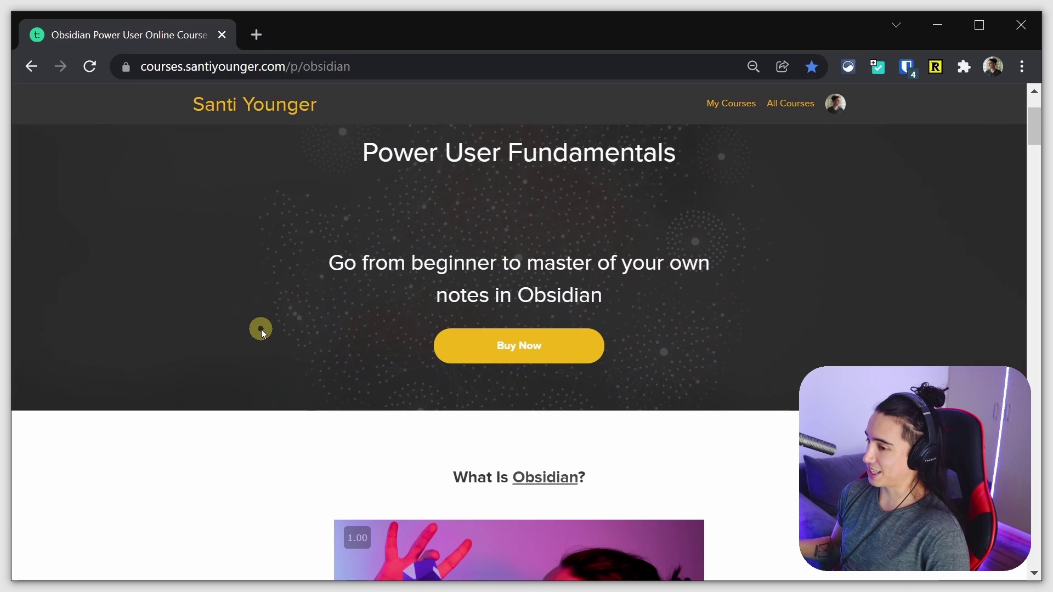
pyautogui.scroll(-10, 261, 329)
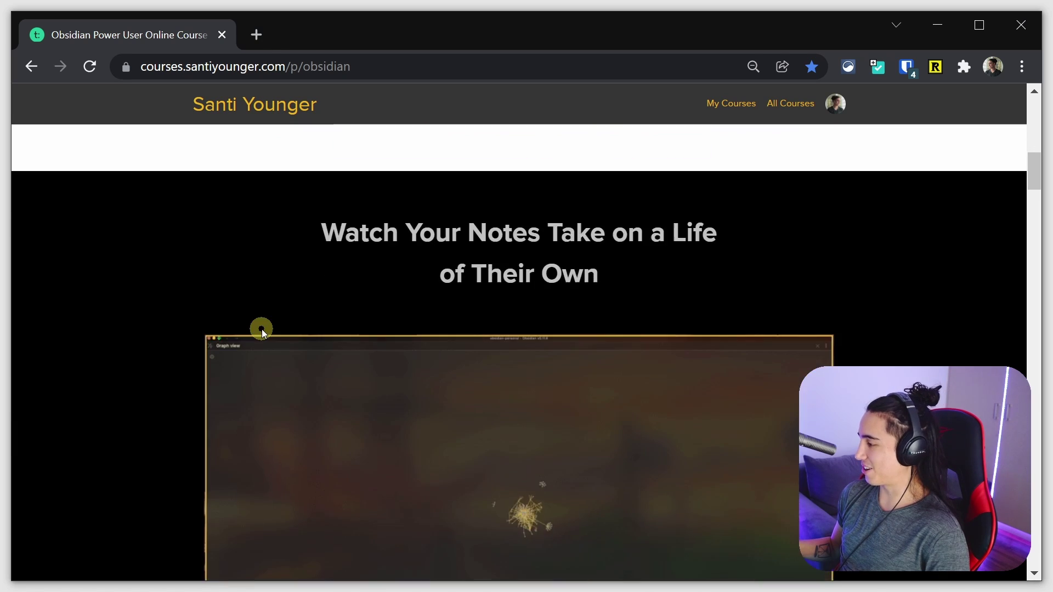
pyautogui.scroll(-2, 261, 329)
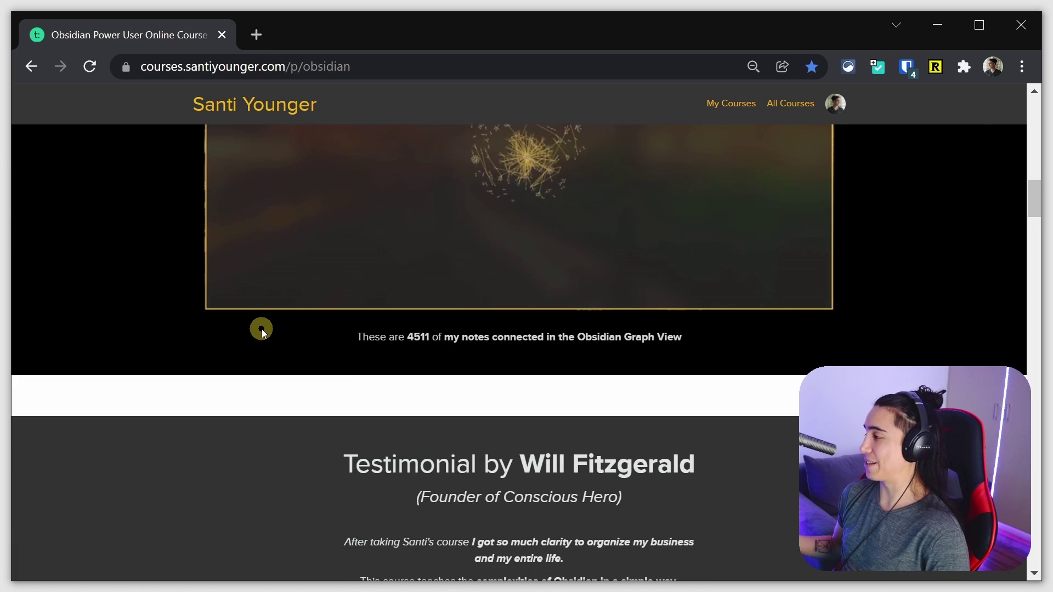
pyautogui.scroll(-4, 263, 337)
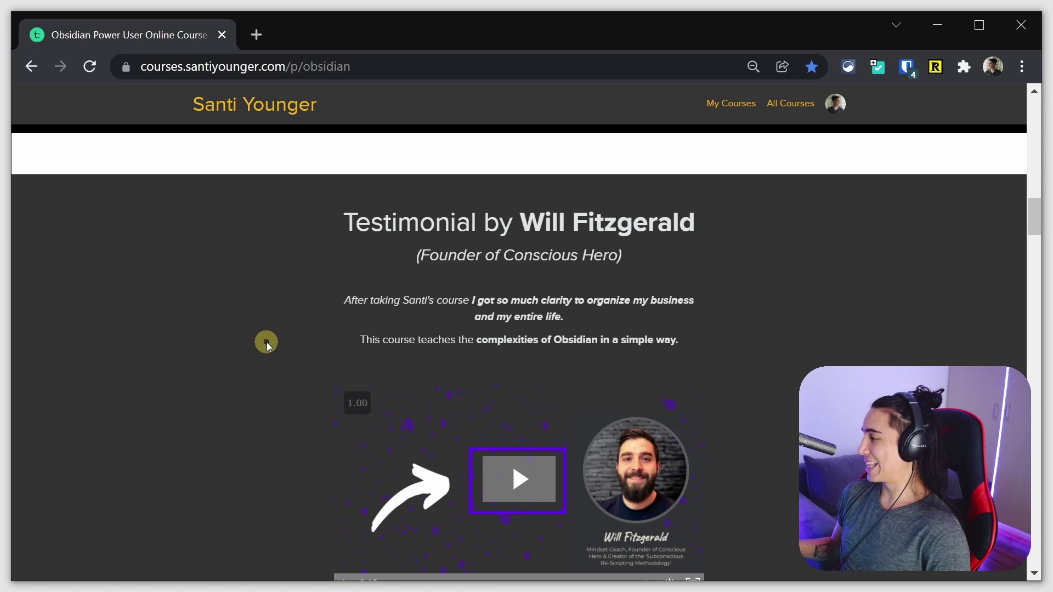
pyautogui.scroll(-14, 263, 346)
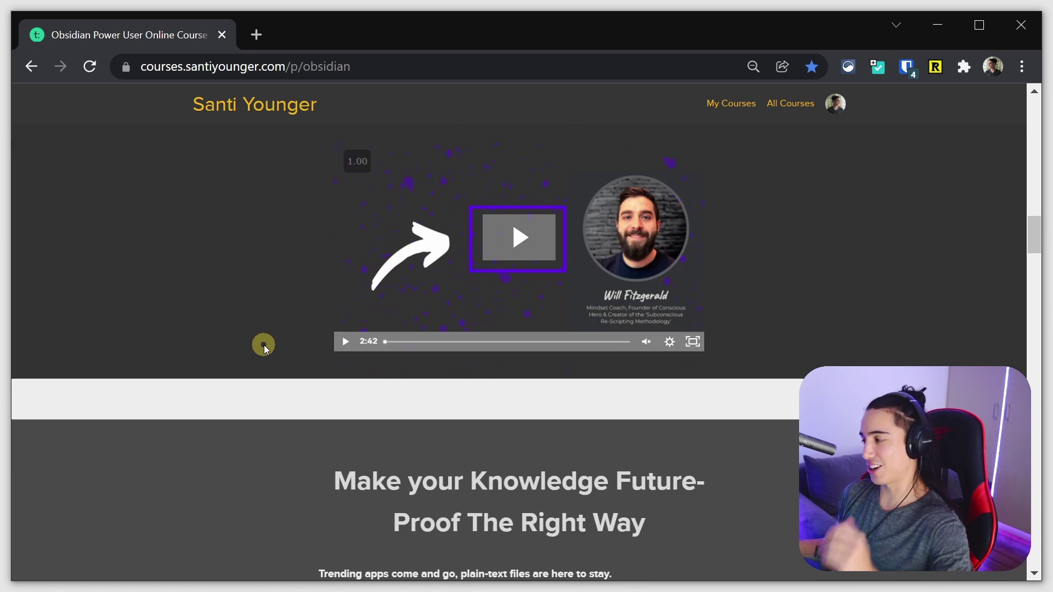
pyautogui.scroll(-6, 264, 346)
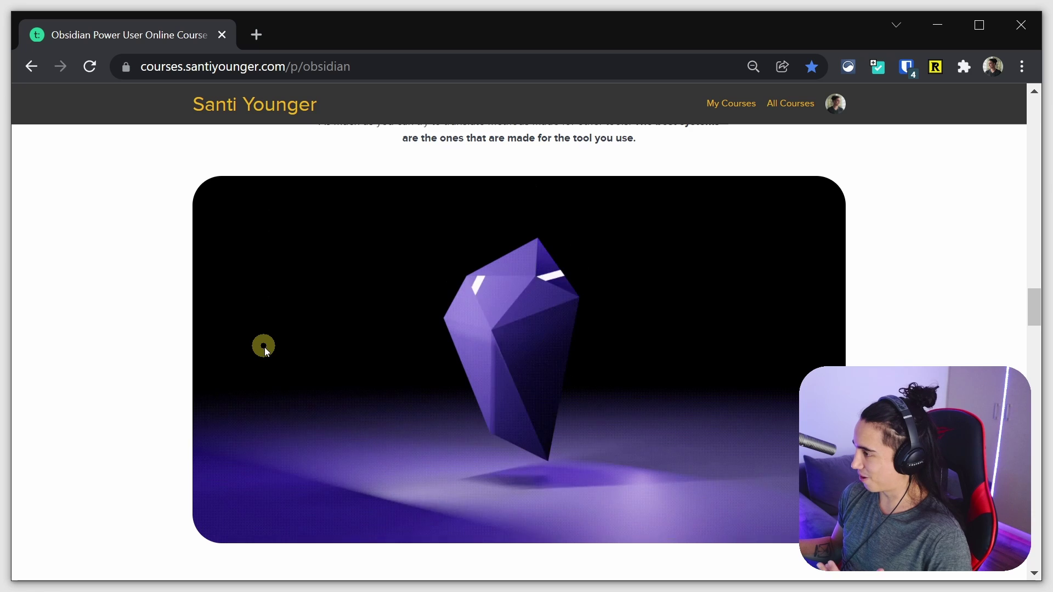
pyautogui.scroll(-3, 236, 340)
pyautogui.scroll(-12, 242, 331)
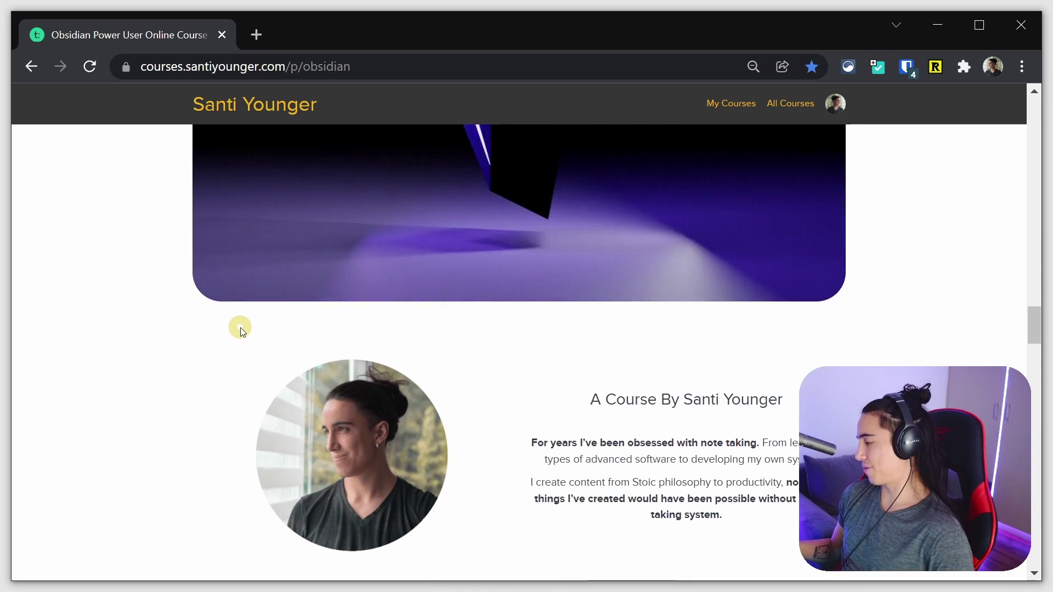
pyautogui.scroll(-11, 240, 328)
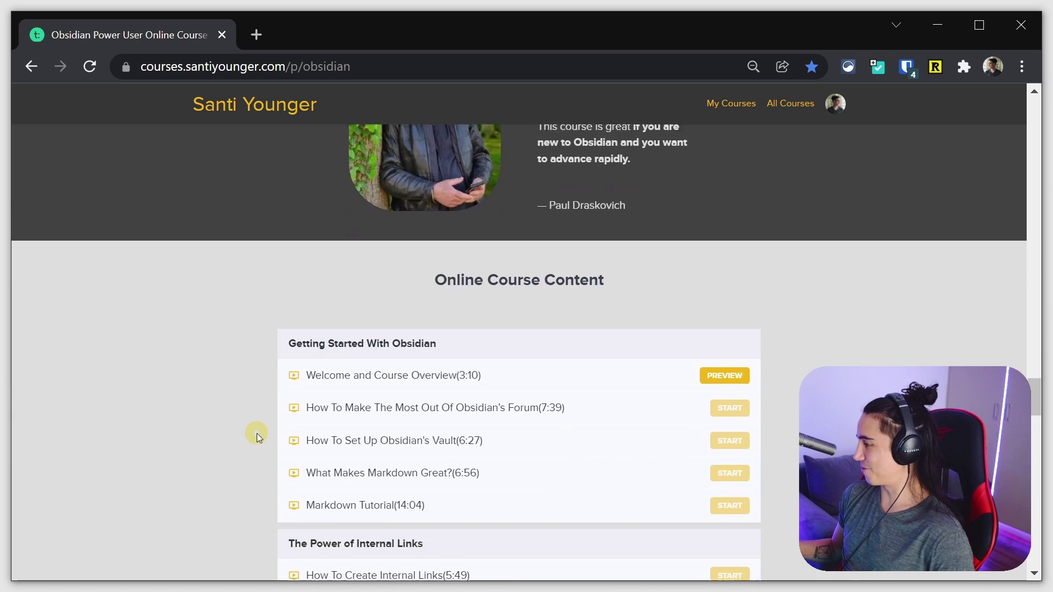
pyautogui.scroll(20, 259, 429)
pyautogui.scroll(10, 270, 413)
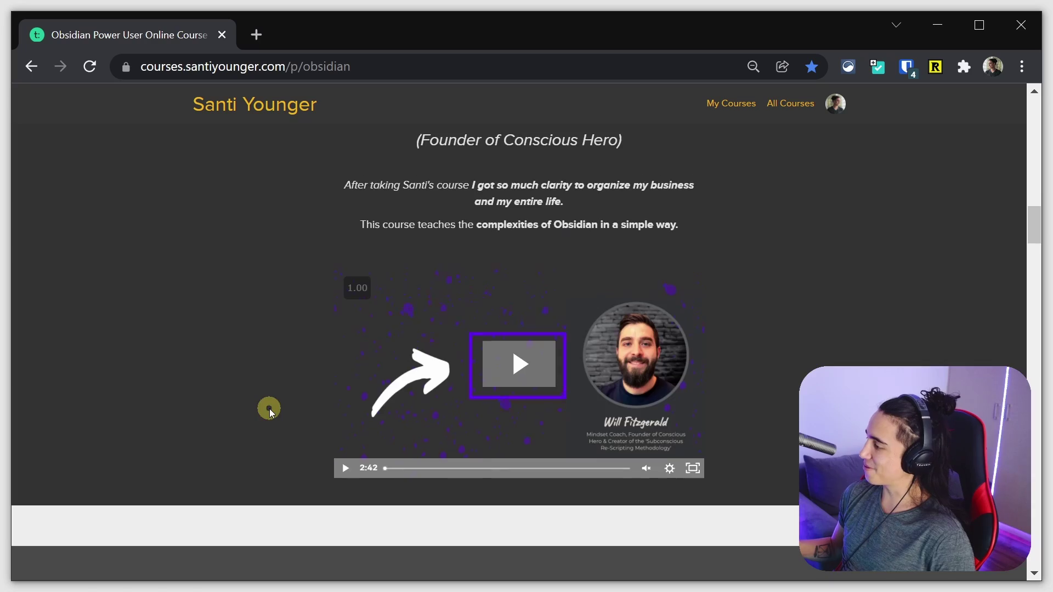